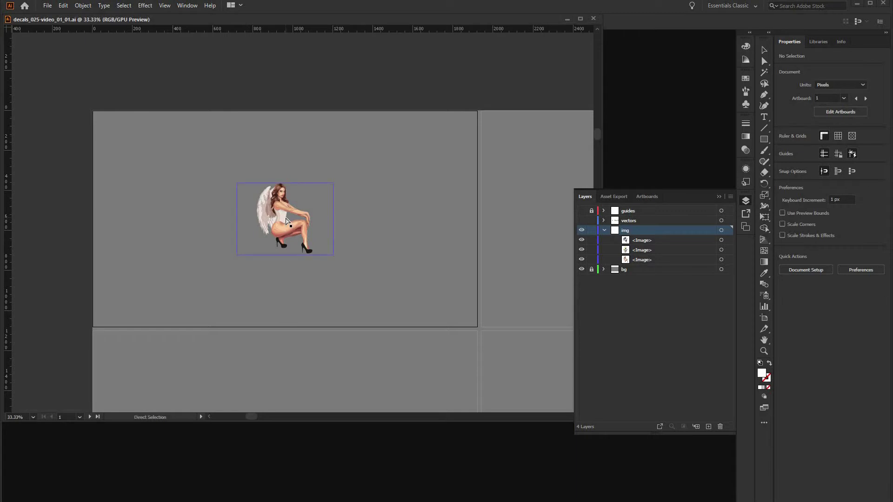
# - Zoom in on the angel pin-up decal from 33.33% to 200% to inspect its shading
pyautogui.scroll(4, 286, 220)
pyautogui.scroll(2, 287, 220)
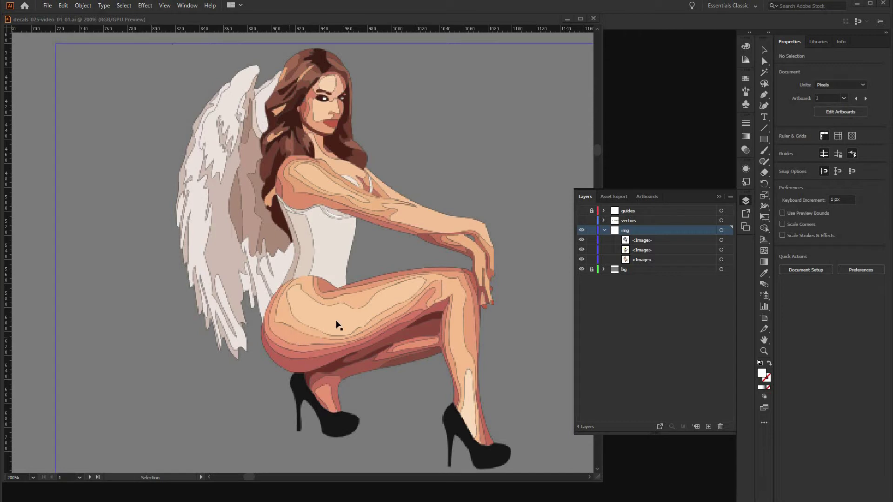
# - Select the devil pin-up image in the img layer and fit it in the view
pyautogui.click(727, 250)
pyautogui.press('a')
pyautogui.hotkey('ctrl', 'alt', '=')
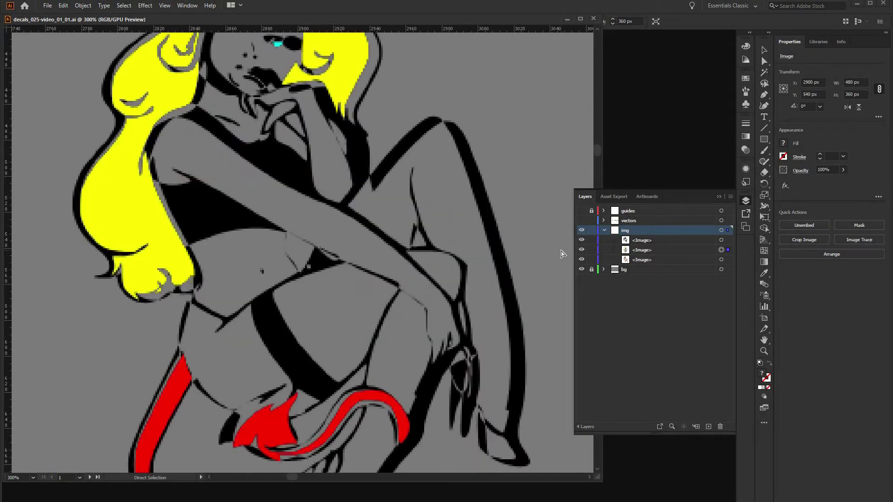
pyautogui.press('v')
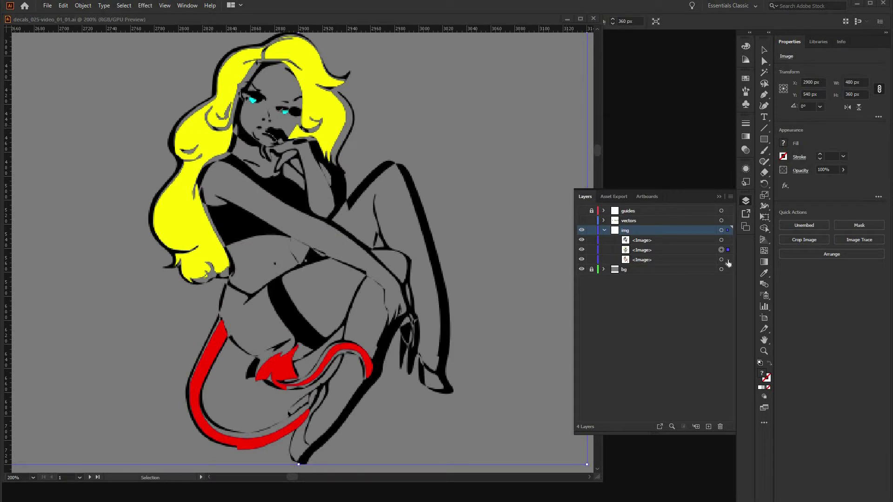
# - Zoom in on the angel image, then select and frame the purple-haired anime girl image
pyautogui.click(728, 260)
pyautogui.hotkey('ctrl', '+')
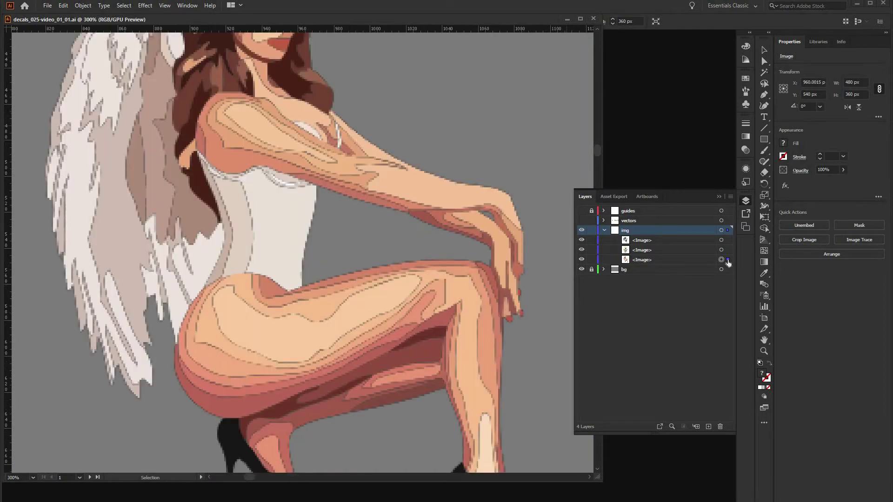
pyautogui.hotkey('ctrl', '+')
pyautogui.click(728, 240)
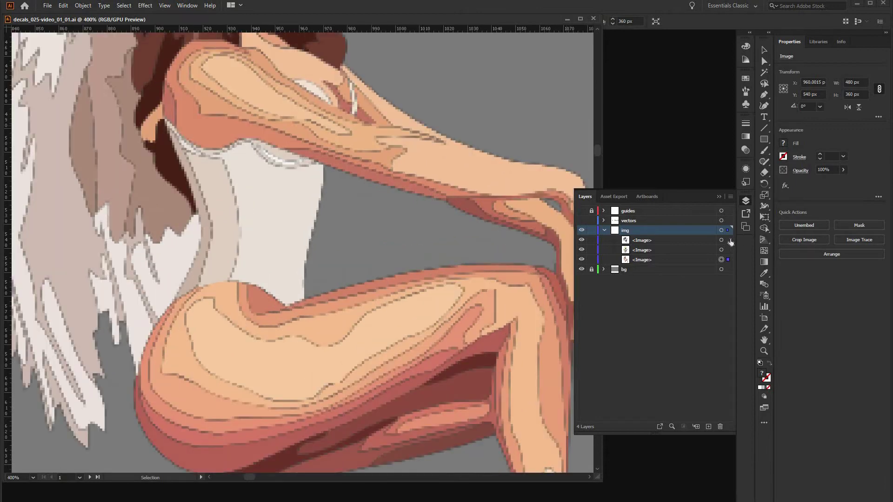
pyautogui.hotkey('ctrl', '-')
pyautogui.hotkey('ctrl', '-')
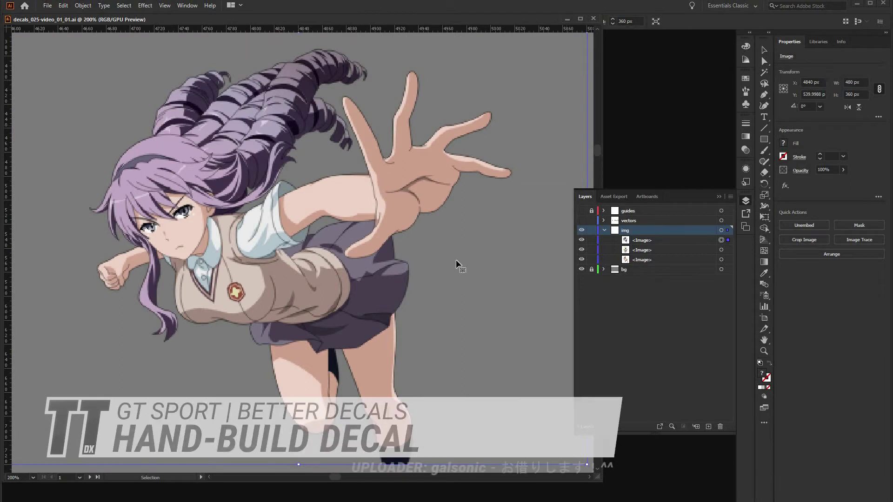
# - Scroll the Layers list down and back up around the img and vectors layers
pyautogui.scroll(-1, 386, 292)
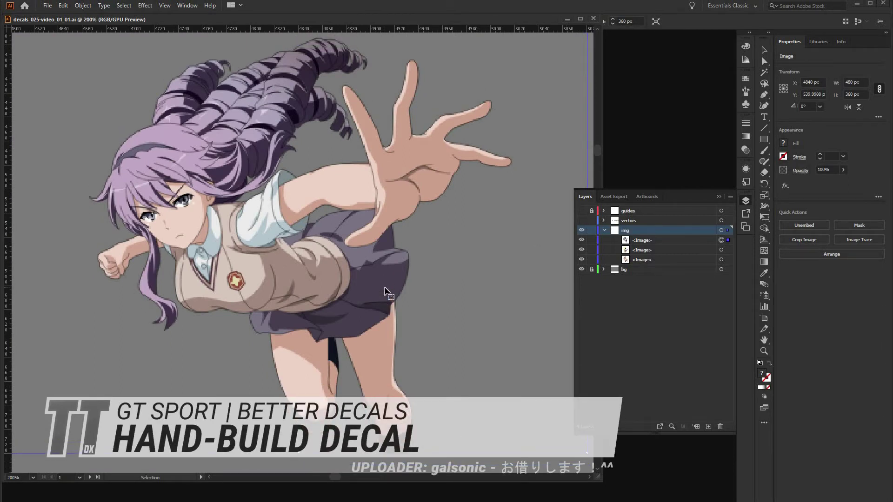
pyautogui.scroll(1, 391, 293)
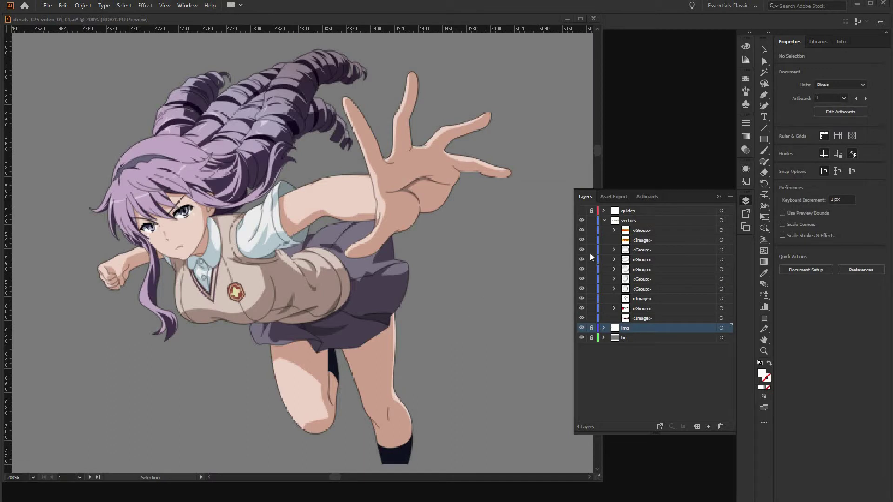
# - Select the Pirelli PNG image in the vectors layer and fit the view to it
pyautogui.click(724, 240)
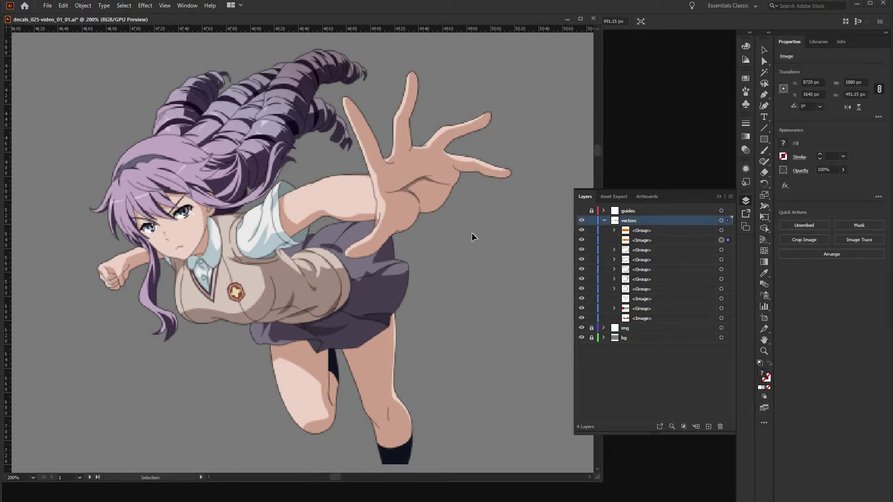
pyautogui.press('a')
pyautogui.hotkey('ctrl', '0')
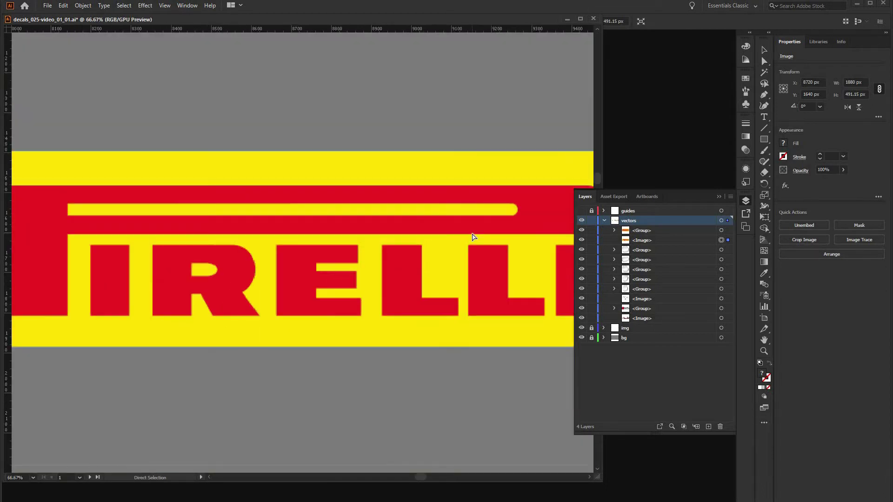
pyautogui.hotkey('ctrl', '-')
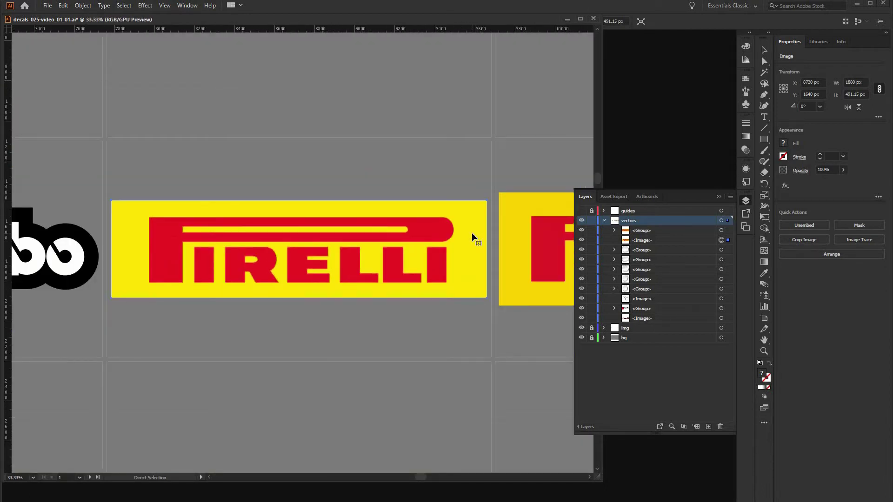
pyautogui.press('v')
pyautogui.moveTo(420, 476)
pyautogui.mouseDown()
pyautogui.moveTo(438, 476)
pyautogui.moveTo(426, 476)
pyautogui.mouseUp()
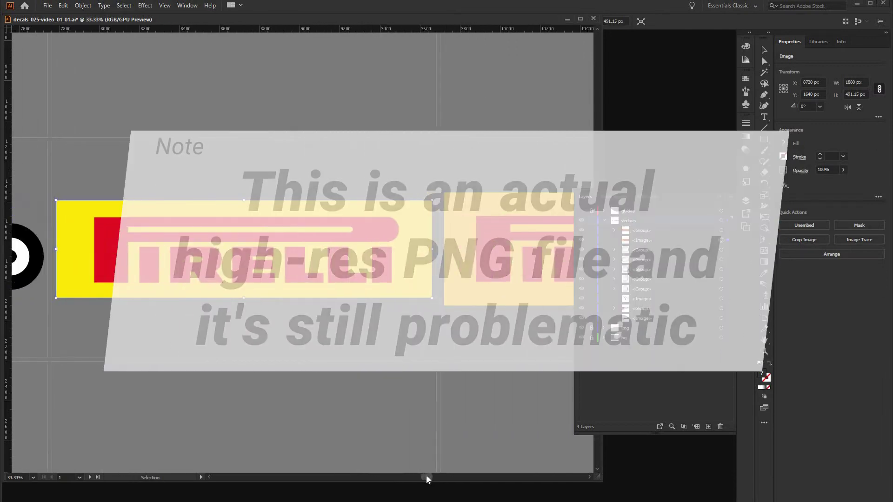
# - Zoom around the Pirelli logo at 33.33% and pan over to the neighbouring Pirelli decal
pyautogui.hotkey('ctrl', '-')
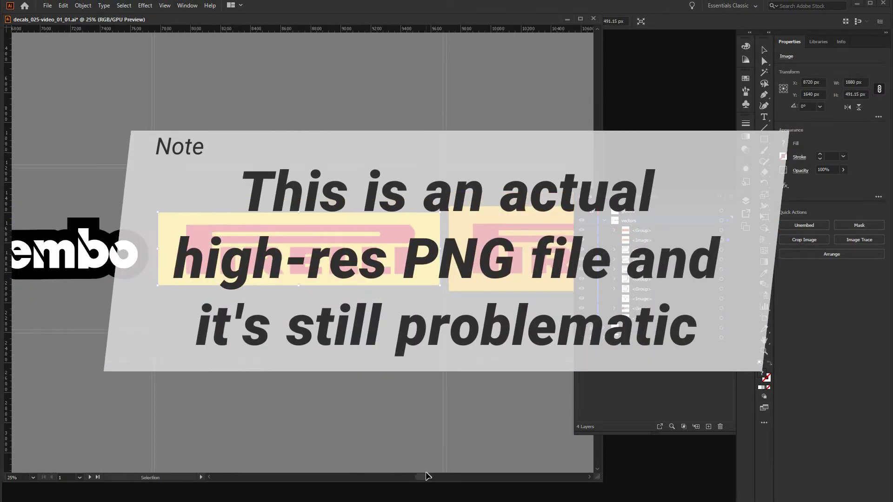
pyautogui.hotkey('ctrl', '+')
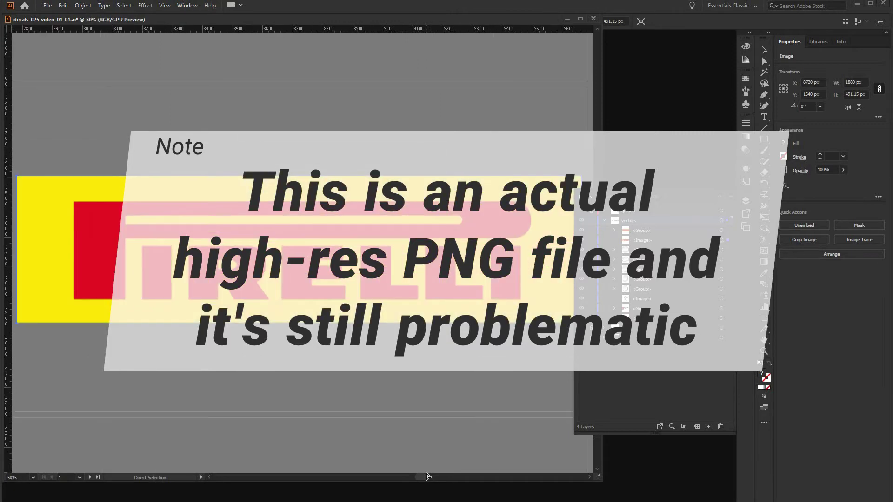
pyautogui.hotkey('ctrl', '+')
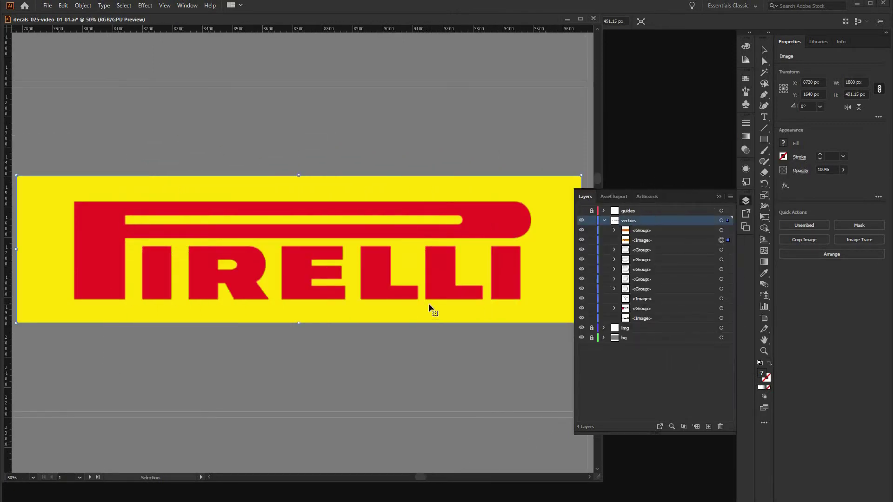
pyautogui.hotkey('ctrl', '-')
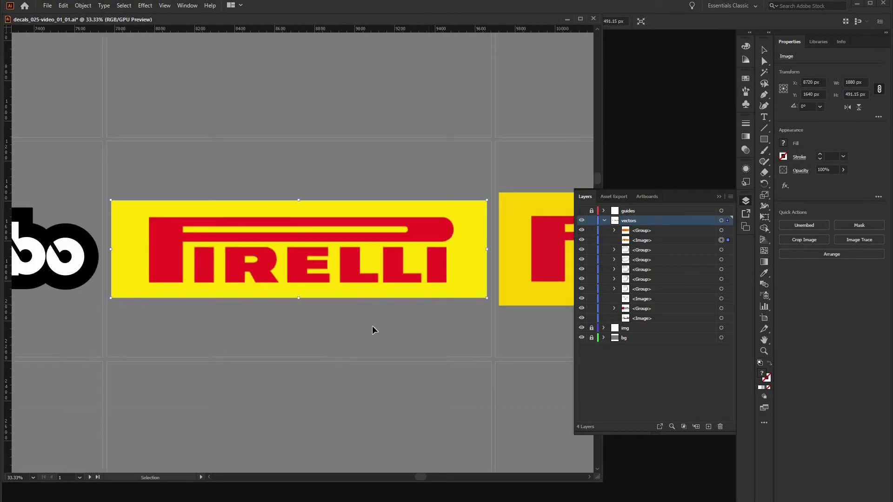
pyautogui.press('space')
pyautogui.moveTo(421, 329); pyautogui.dragTo(260, 339)
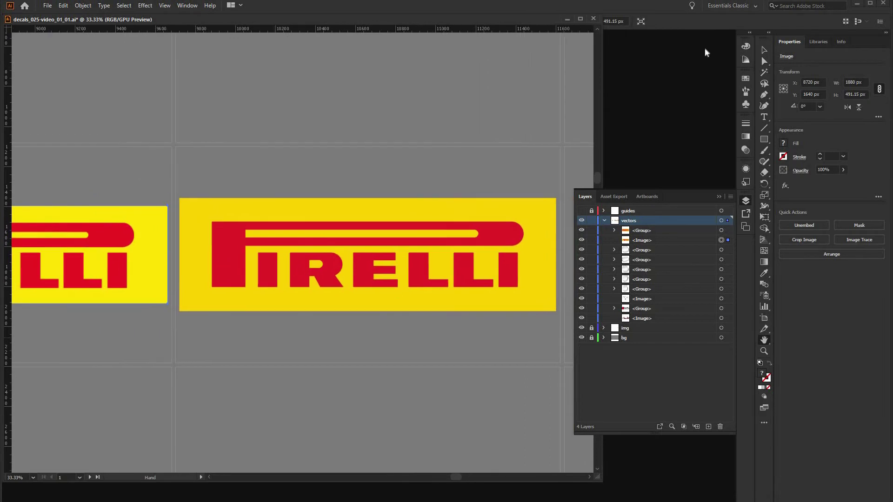
pyautogui.click(765, 62)
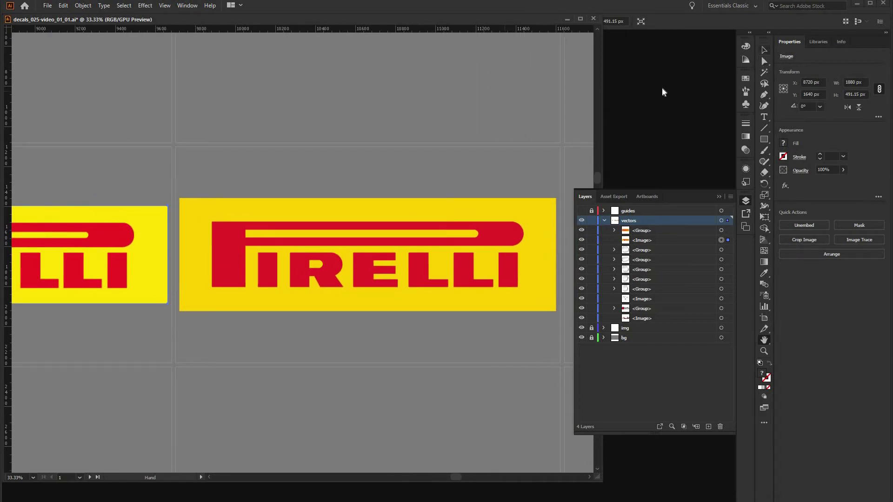
# - Inspect the vector Pirelli logo by selecting its second L and final I letter paths
pyautogui.click(233, 339)
pyautogui.hotkey('ctrl', 'alt', 'a')
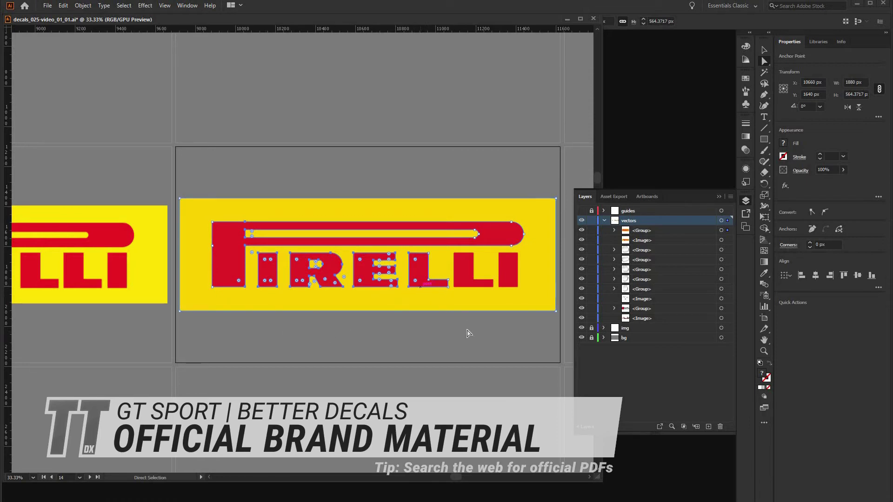
pyautogui.hotkey('ctrl', 'shift', 'a')
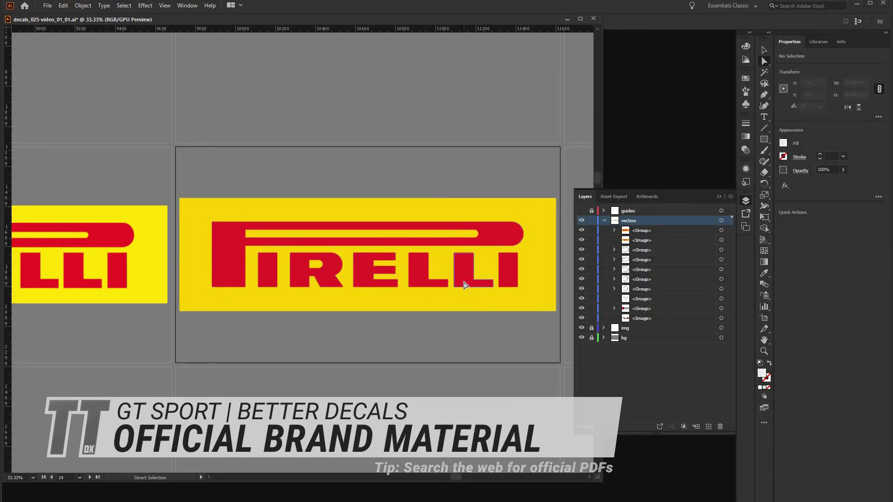
pyautogui.click(466, 285)
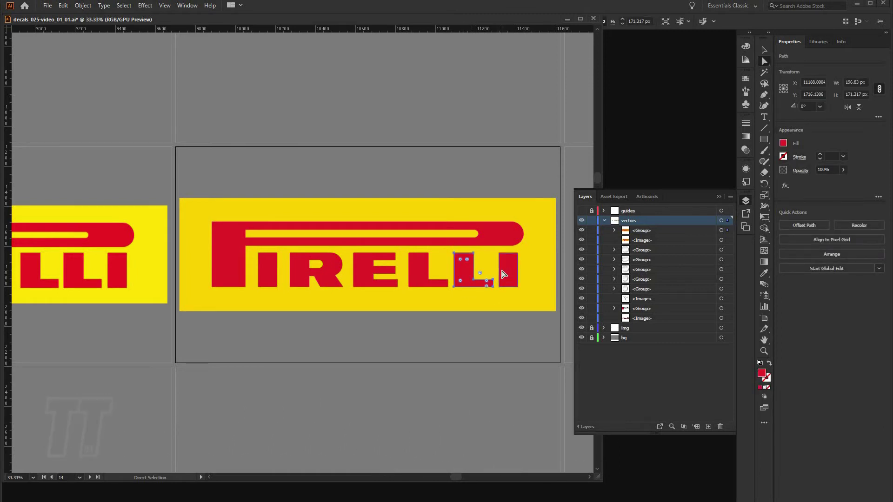
pyautogui.click(507, 277)
pyautogui.click(485, 346)
# - Zoom in on the vector Pirelli lettering, then select the raster Pirelli image
pyautogui.press('z')
pyautogui.moveTo(113, 334); pyautogui.dragTo(208, 309)
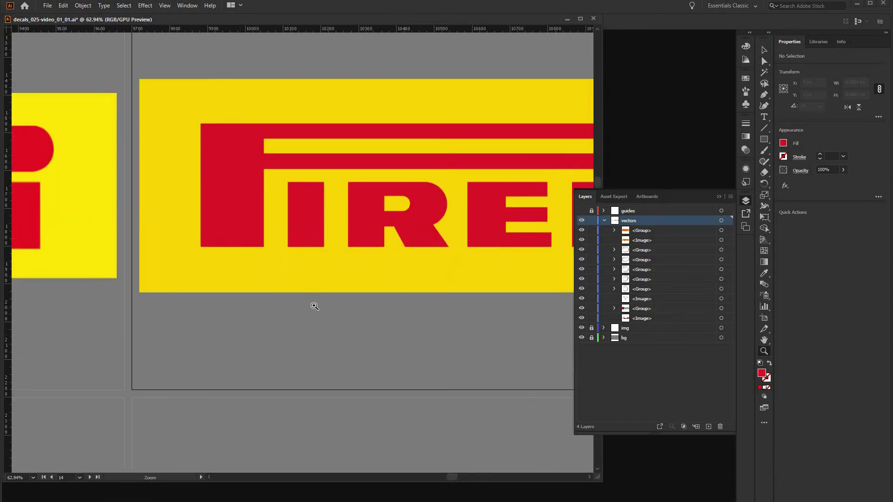
pyautogui.click(764, 50)
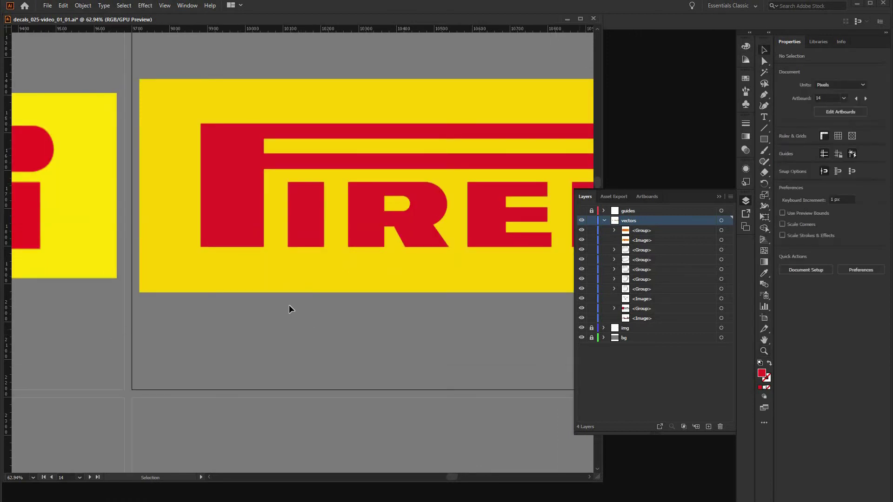
pyautogui.moveTo(255, 307); pyautogui.dragTo(469, 327)
pyautogui.hotkey('ctrl', '-')
pyautogui.hotkey('ctrl', '-')
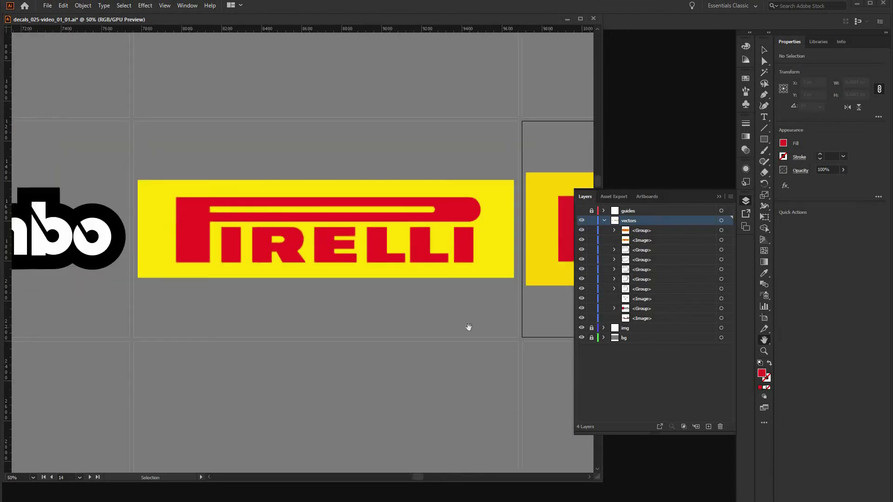
pyautogui.click(764, 50)
pyautogui.click(413, 240)
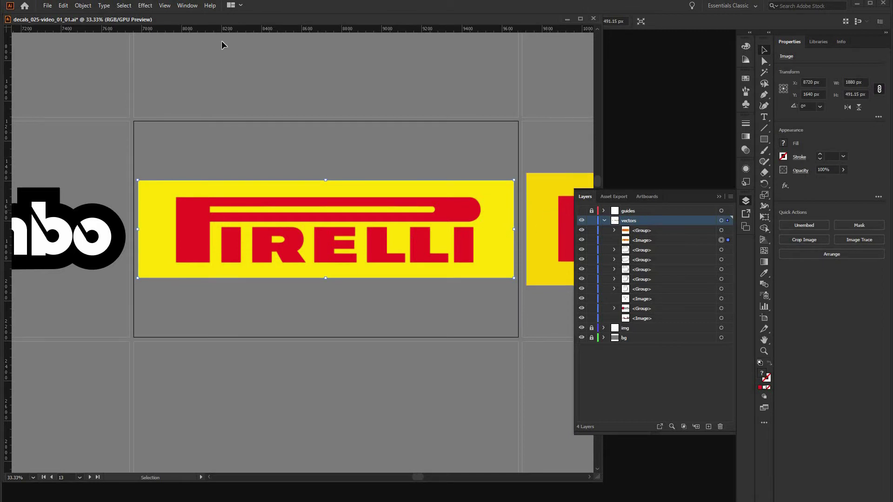
# - Open Image Trace, expand Advanced, choose the Overlapping method and enable Preview
pyautogui.click(184, 6)
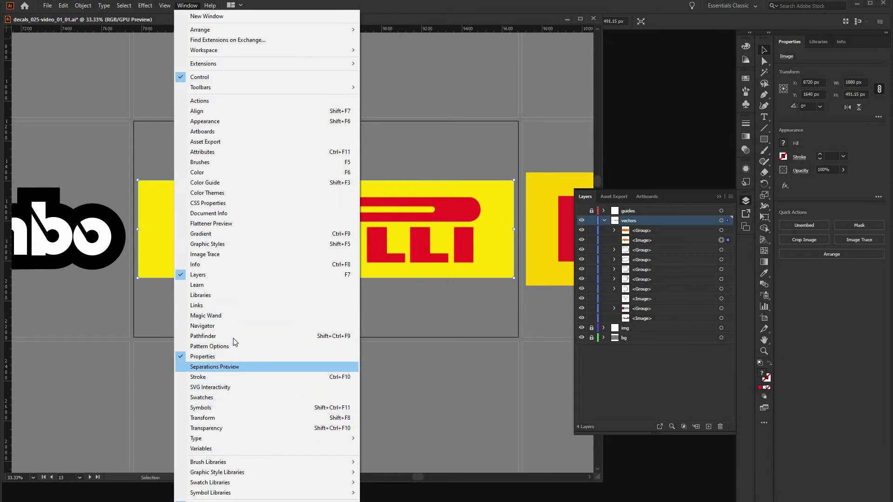
pyautogui.click(236, 255)
pyautogui.moveTo(392, 110); pyautogui.dragTo(667, 78)
pyautogui.click(602, 184)
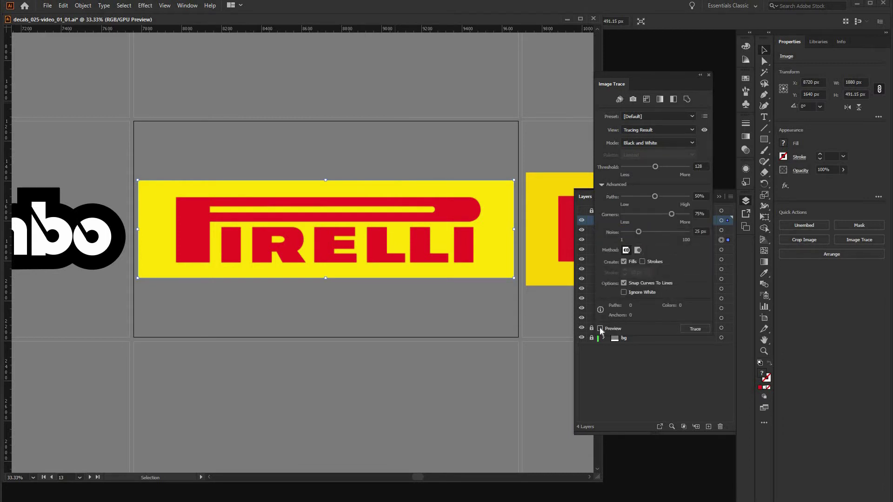
pyautogui.click(638, 251)
pyautogui.click(600, 329)
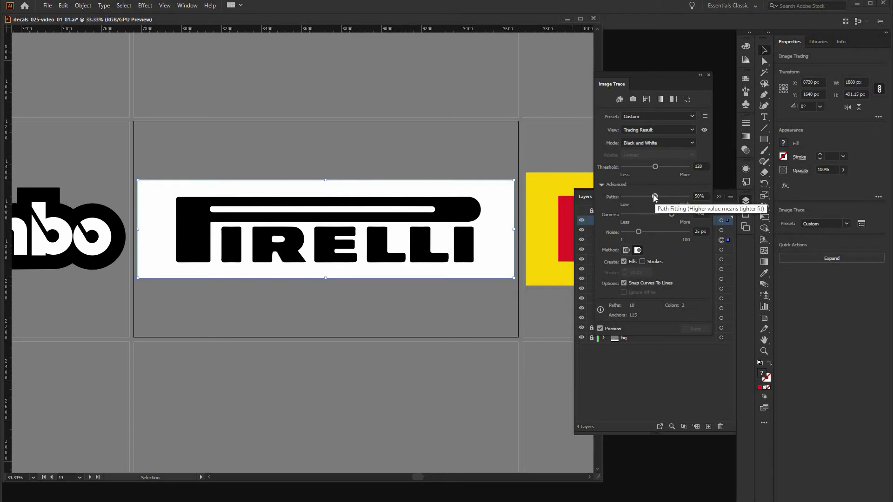
# - Adjust the trace's Paths slider, settling on 100%
pyautogui.moveTo(649, 194)
pyautogui.mouseDown()
pyautogui.moveTo(626, 196)
pyautogui.moveTo(652, 196)
pyautogui.mouseUp()
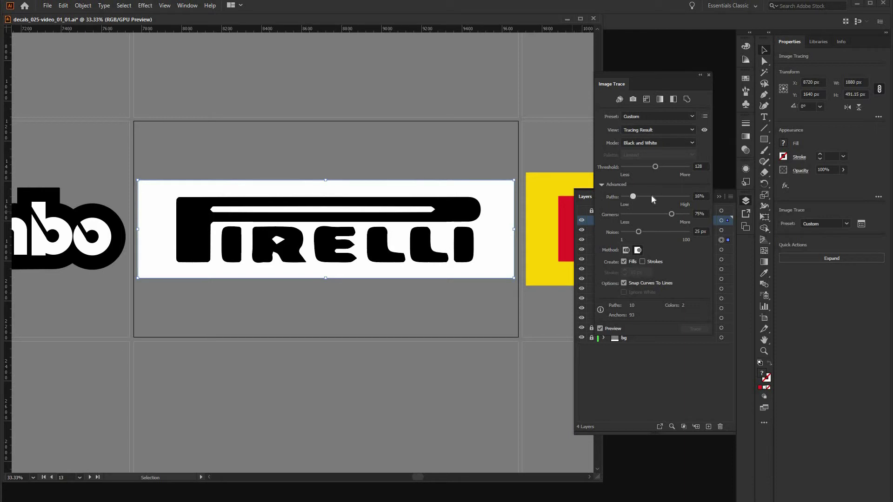
pyautogui.click(678, 198)
pyautogui.moveTo(679, 196); pyautogui.dragTo(685, 196)
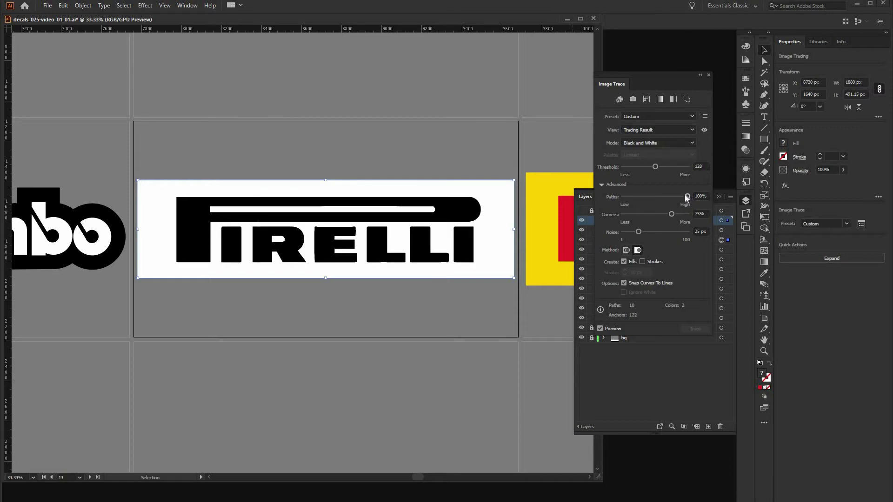
pyautogui.moveTo(687, 196); pyautogui.dragTo(678, 197)
# - Set the trace Corners to 53% and Noise to 61 px
pyautogui.moveTo(671, 214); pyautogui.dragTo(629, 216)
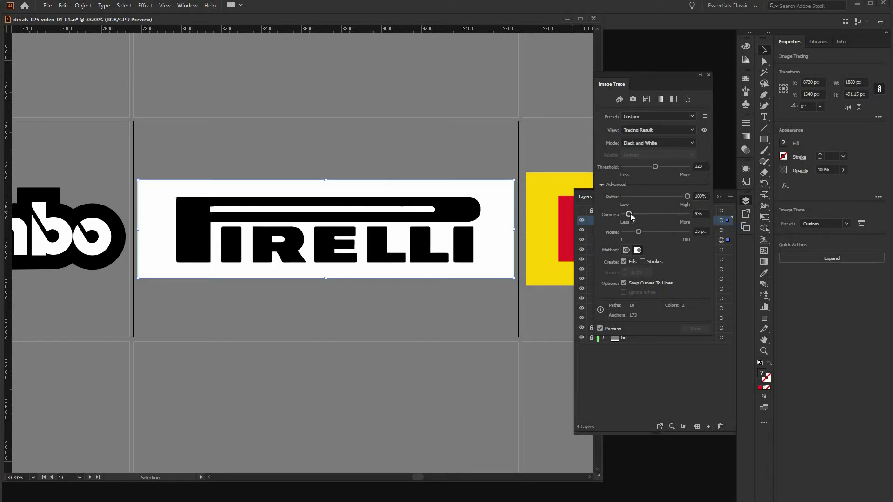
pyautogui.click(662, 214)
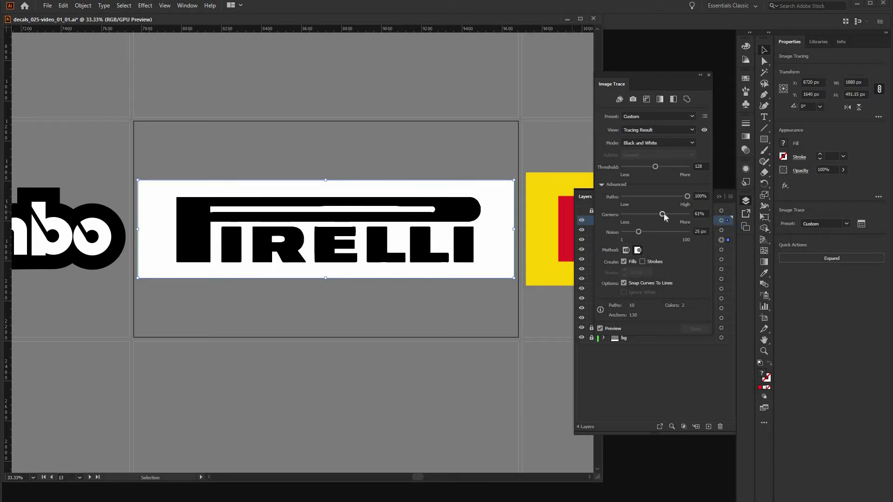
pyautogui.click(678, 213)
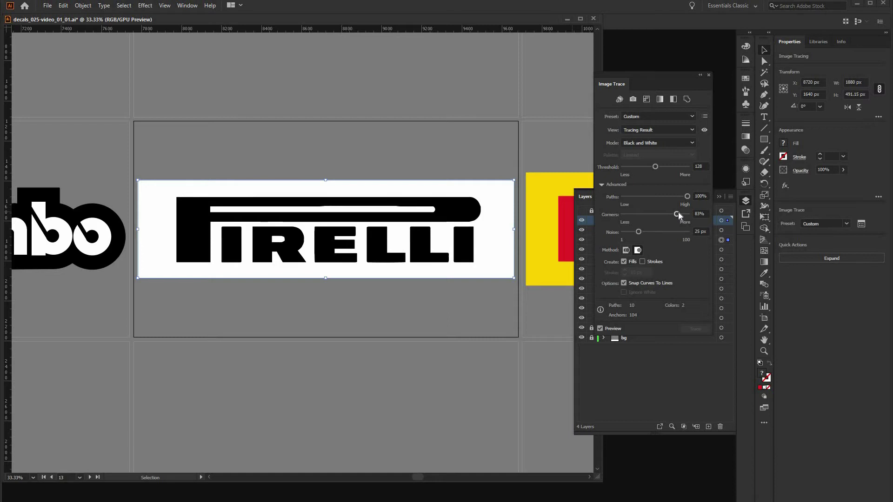
pyautogui.moveTo(679, 213); pyautogui.dragTo(624, 216)
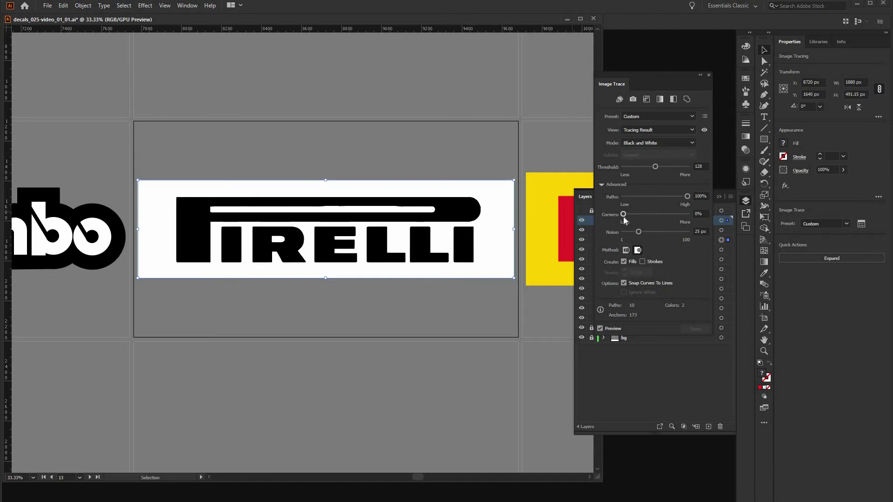
pyautogui.moveTo(623, 217); pyautogui.dragTo(670, 213)
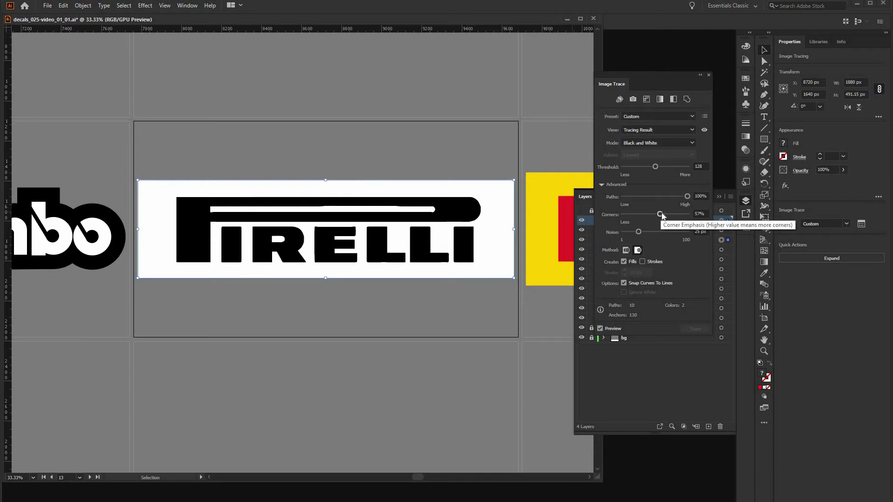
pyautogui.moveTo(659, 215); pyautogui.dragTo(659, 216)
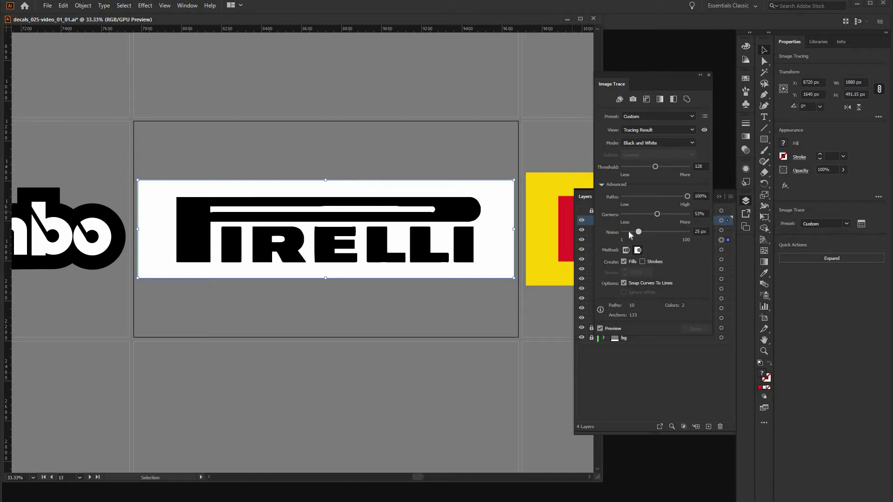
pyautogui.moveTo(629, 231); pyautogui.dragTo(657, 232)
pyautogui.click(661, 231)
# - Expand the Pirelli trace into paths with Object > Expand, then close Image Trace for Layers
pyautogui.click(82, 5)
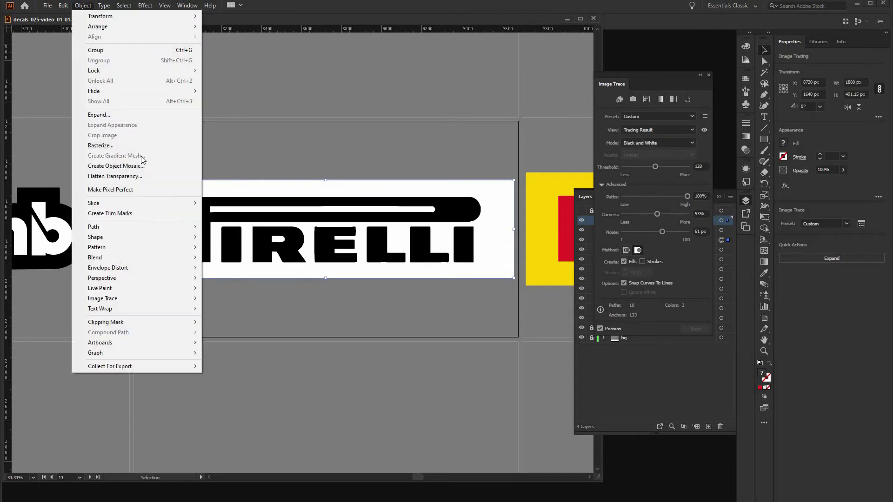
pyautogui.click(118, 115)
pyautogui.click(33, 135)
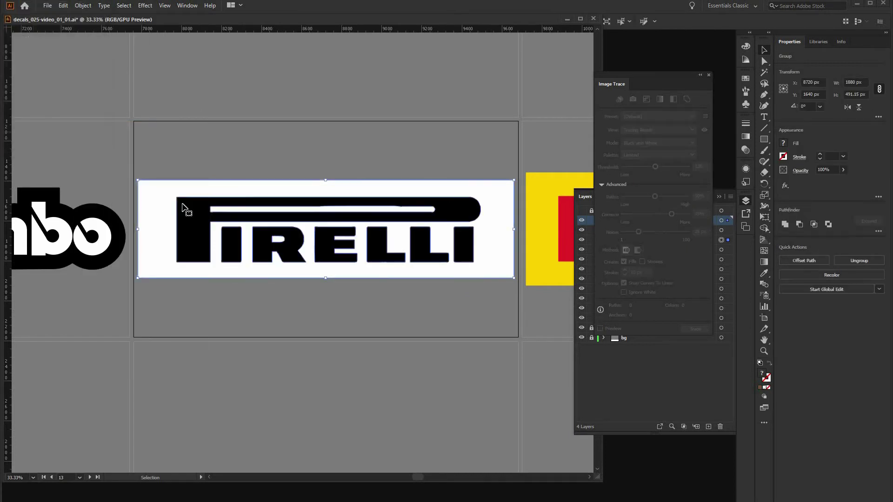
pyautogui.click(709, 77)
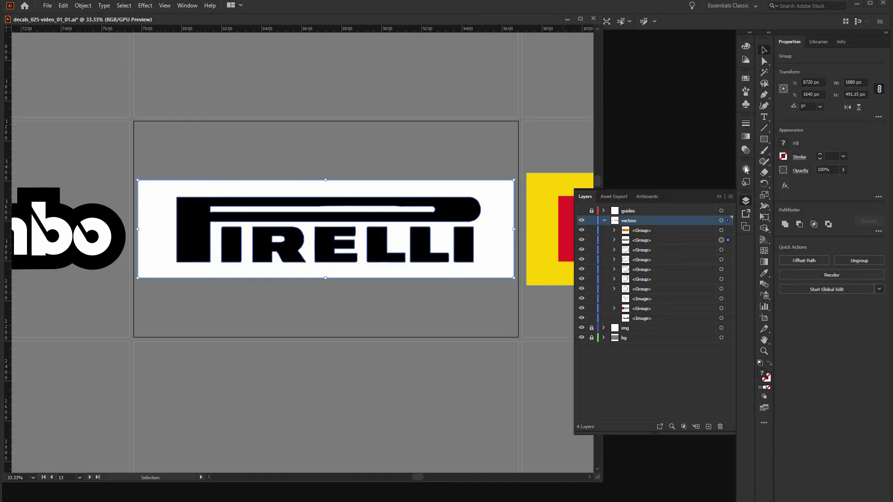
pyautogui.click(745, 201)
pyautogui.click(745, 202)
# - Expand the logo groups and move all ten traced paths out of the nested group
pyautogui.click(614, 240)
pyautogui.click(626, 250)
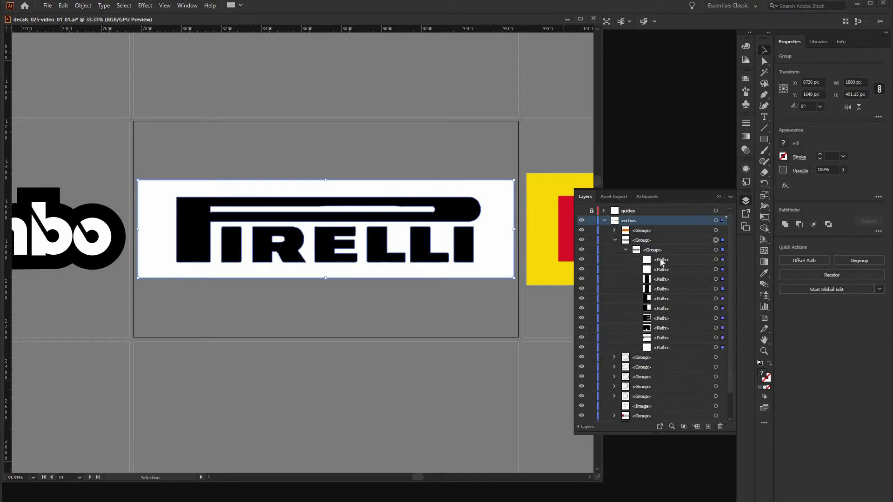
pyautogui.click(662, 260)
pyautogui.keyDown('shift'); pyautogui.click(670, 347); pyautogui.keyUp('shift')
pyautogui.moveTo(663, 261); pyautogui.dragTo(664, 243)
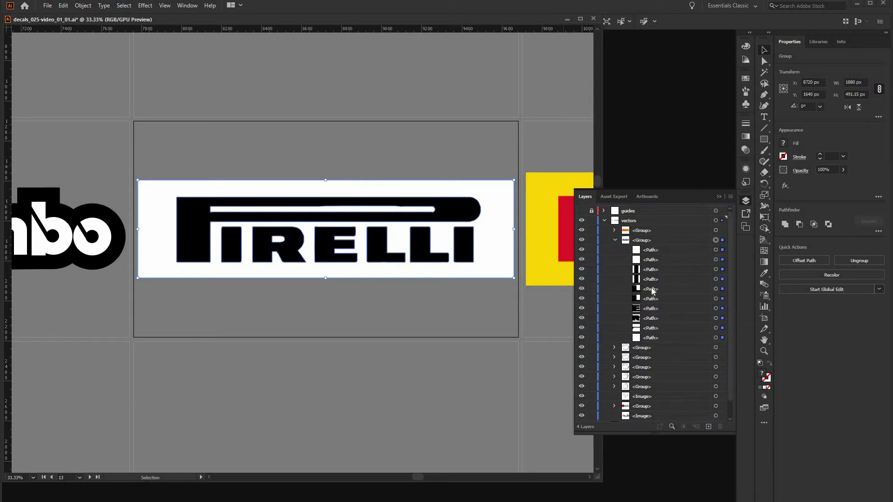
# - Select the white backing path and toggle its visibility to identify it
pyautogui.click(723, 337)
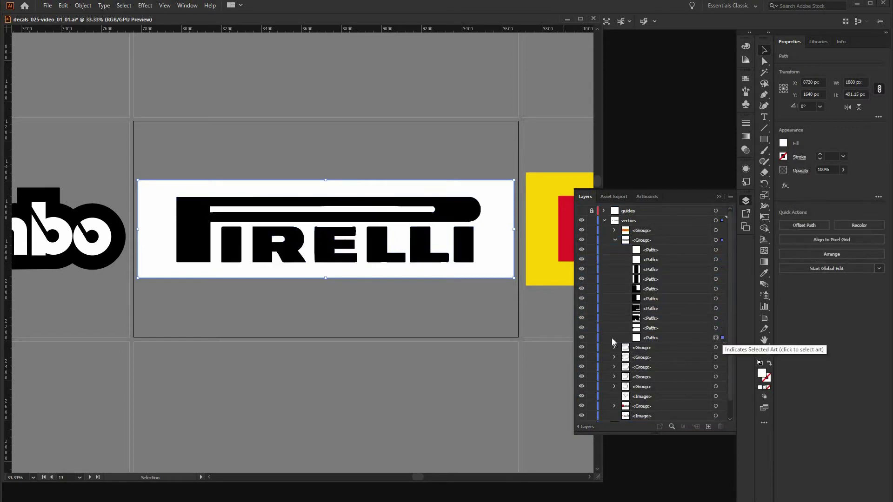
pyautogui.click(581, 338)
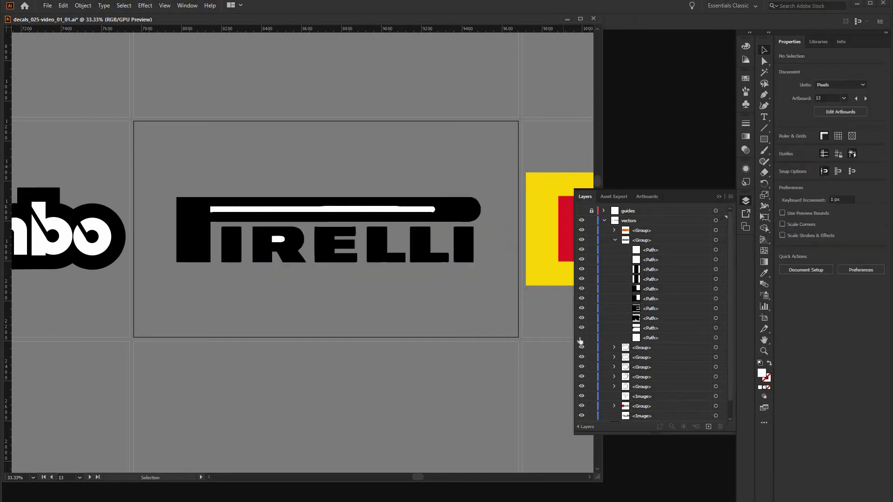
pyautogui.click(581, 338)
pyautogui.click(581, 338)
pyautogui.click(581, 338)
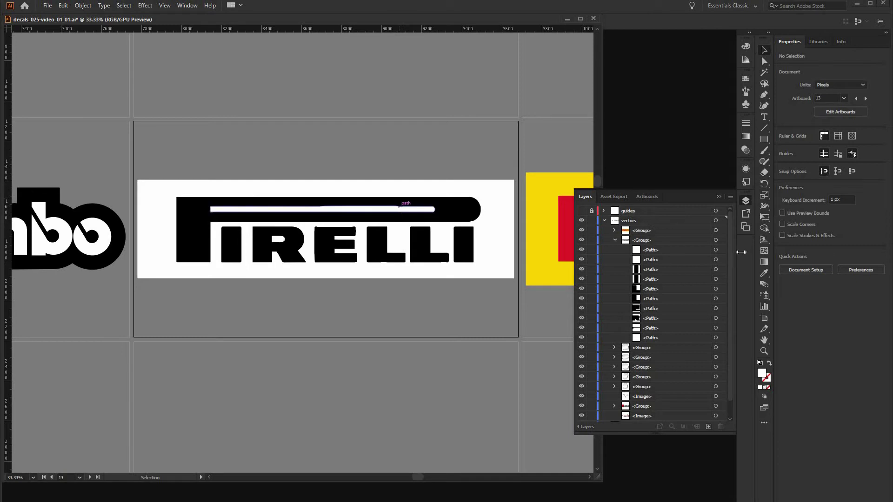
# - Select the white hole inside the R together with the R letter using Direct Selection
pyautogui.click(722, 251)
pyautogui.click(764, 60)
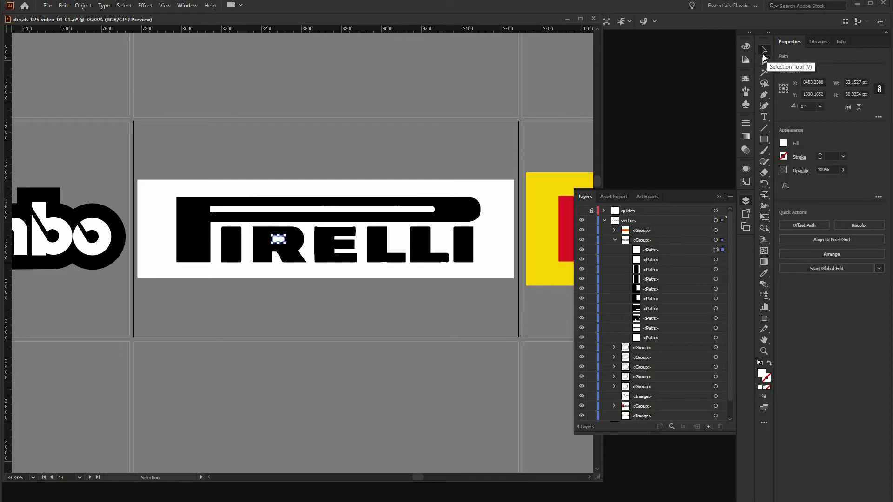
pyautogui.click(284, 239)
pyautogui.keyDown('shift'); pyautogui.click(289, 255); pyautogui.keyUp('shift')
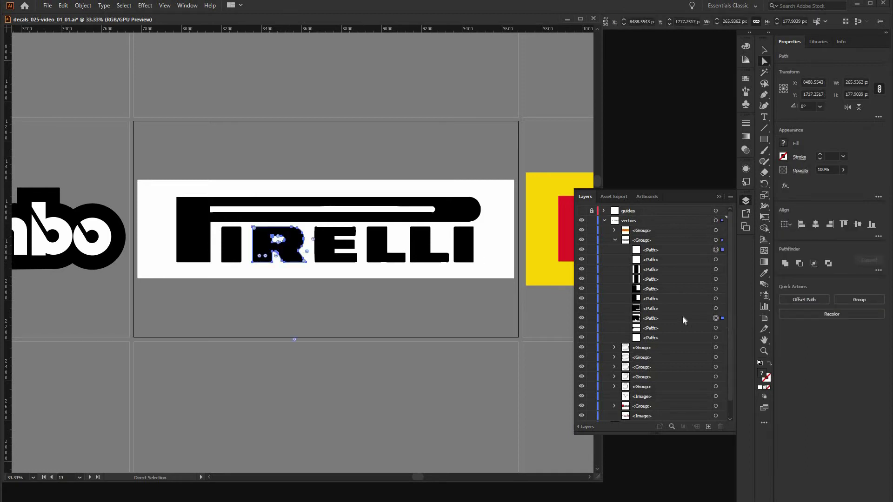
# - Combine the R and its hole into a compound path, then select the P and its white bar
pyautogui.moveTo(672, 317); pyautogui.dragTo(710, 252)
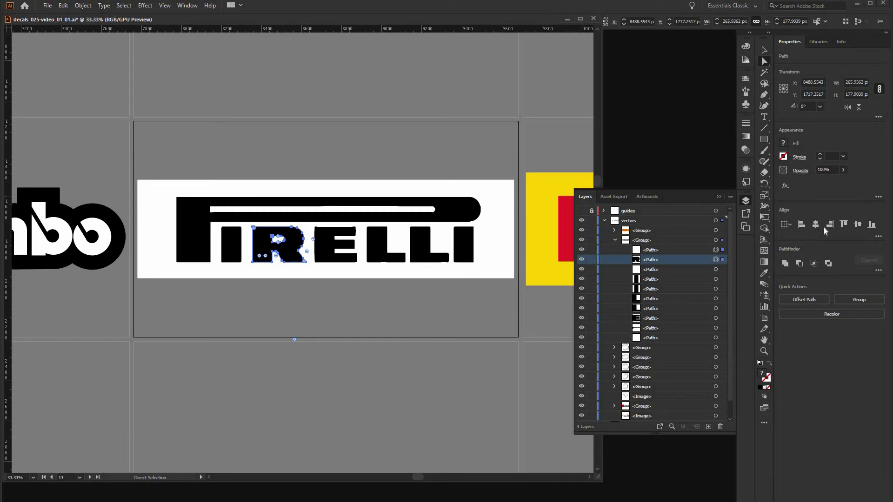
pyautogui.click(785, 264)
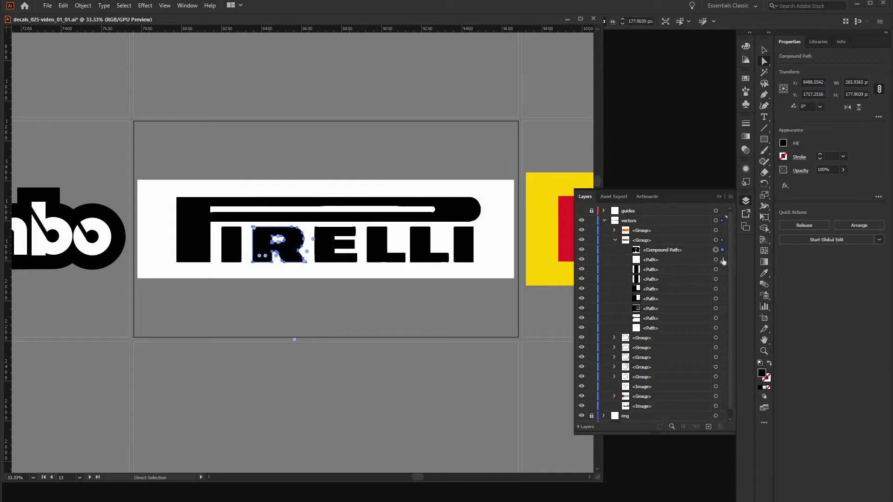
pyautogui.click(722, 260)
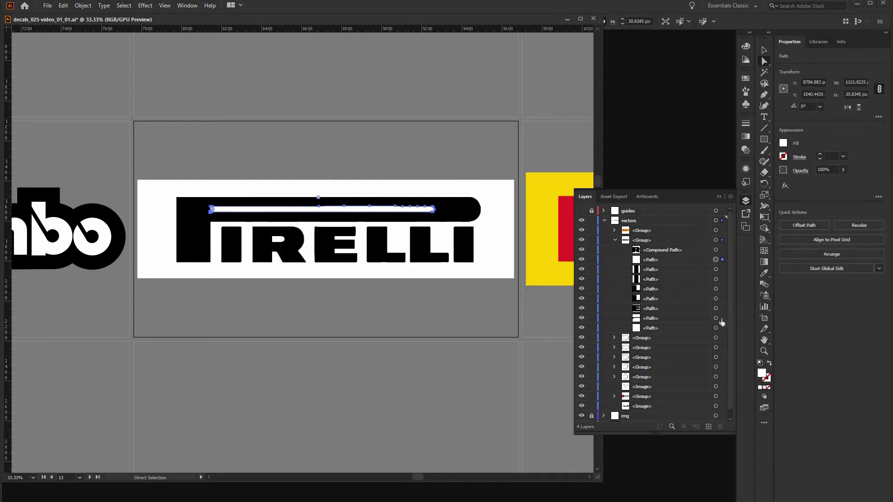
pyautogui.keyDown('shift'); pyautogui.click(721, 319); pyautogui.keyUp('shift')
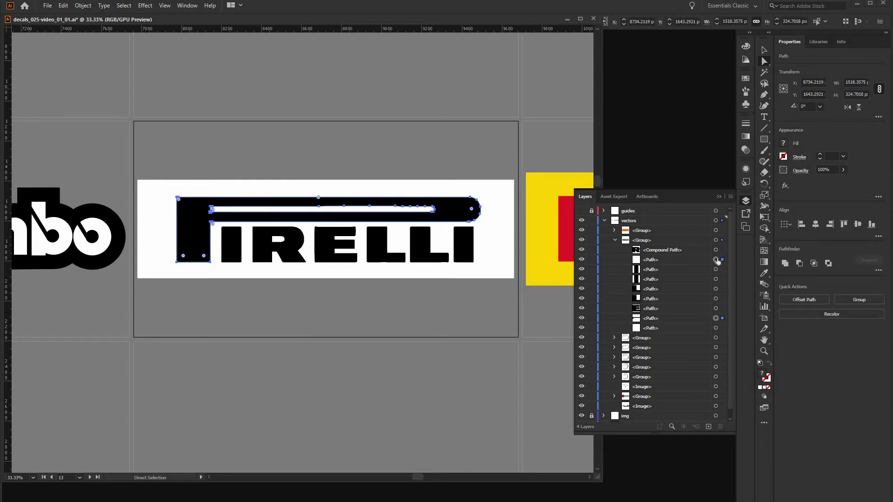
pyautogui.hotkey('ctrl', '1')
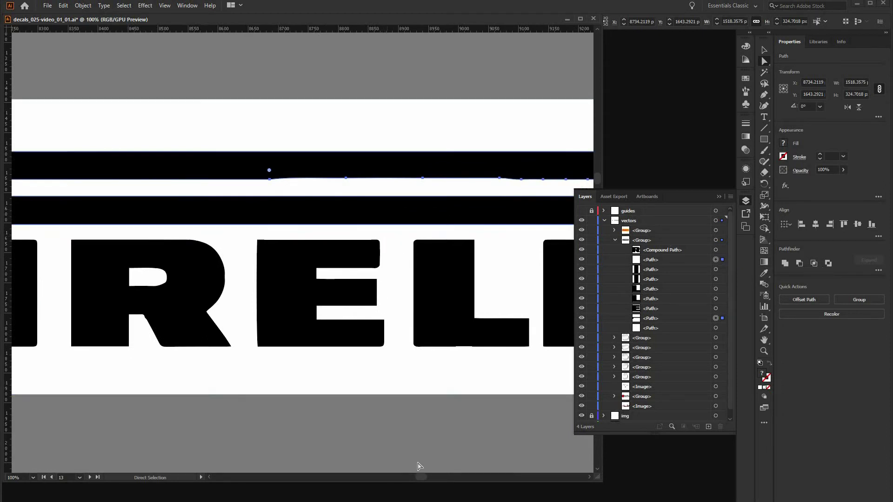
pyautogui.moveTo(420, 475)
pyautogui.mouseDown()
pyautogui.moveTo(429, 474)
pyautogui.moveTo(420, 476)
pyautogui.mouseUp()
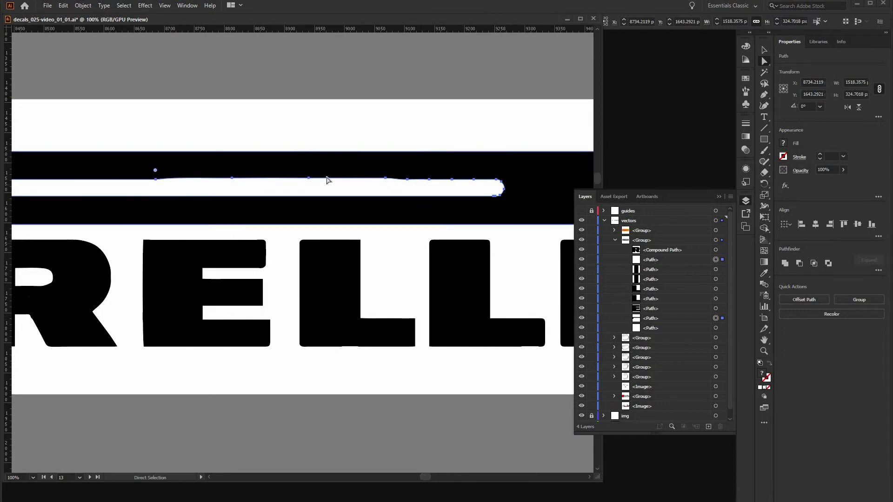
pyautogui.moveTo(430, 478)
pyautogui.mouseDown()
pyautogui.moveTo(410, 475)
pyautogui.moveTo(446, 471)
pyautogui.moveTo(421, 473)
pyautogui.mouseUp()
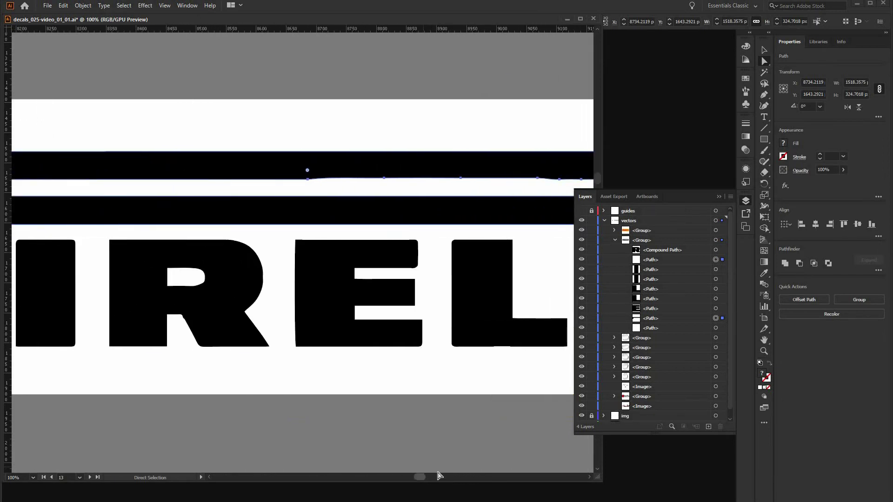
# - Apply Pathfinder Minus Front to cut the white bar from the P, then deselect
pyautogui.hotkey('ctrl', '-')
pyautogui.hotkey('ctrl', '-')
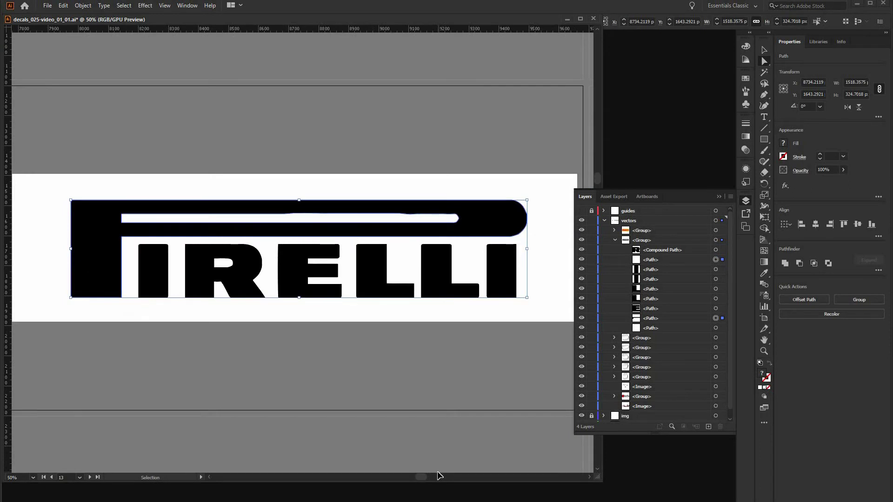
pyautogui.hotkey('ctrl', '-')
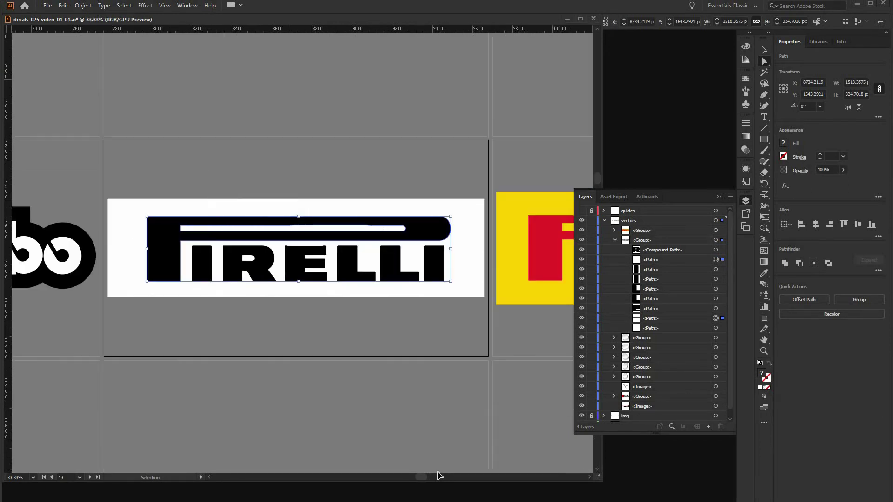
pyautogui.hotkey('ctrl', '+')
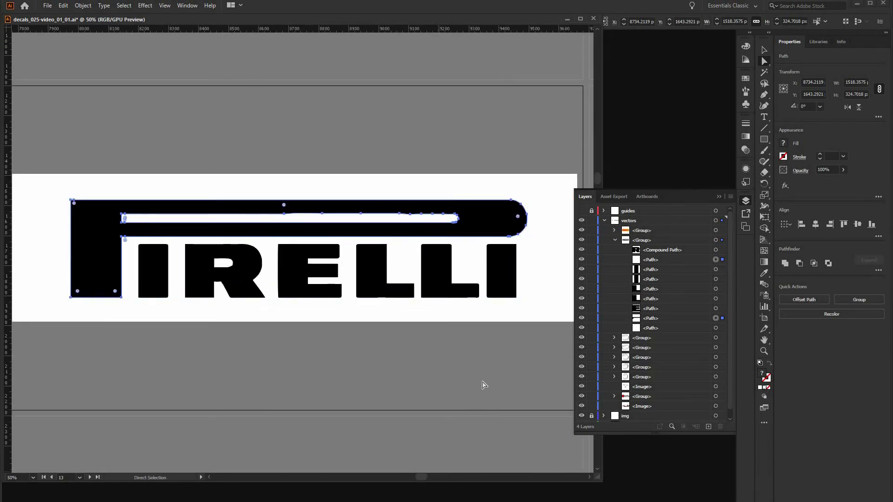
pyautogui.click(800, 263)
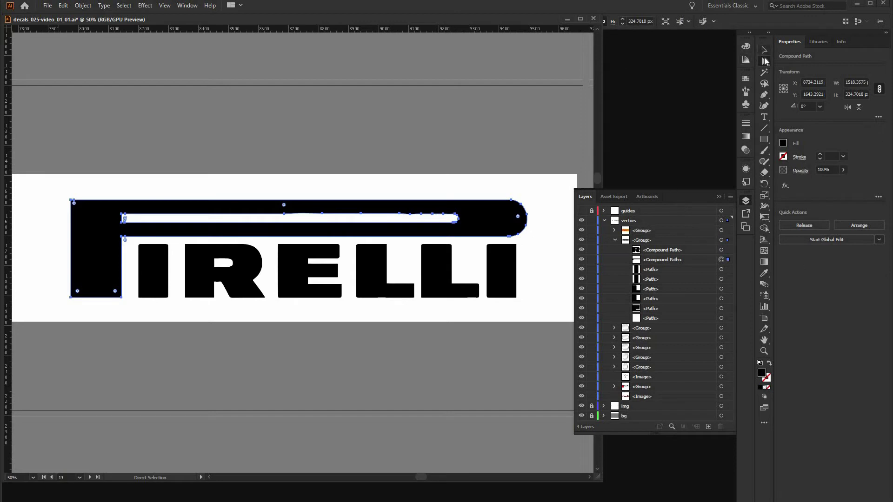
pyautogui.hotkey('ctrl', 'shift', 'a')
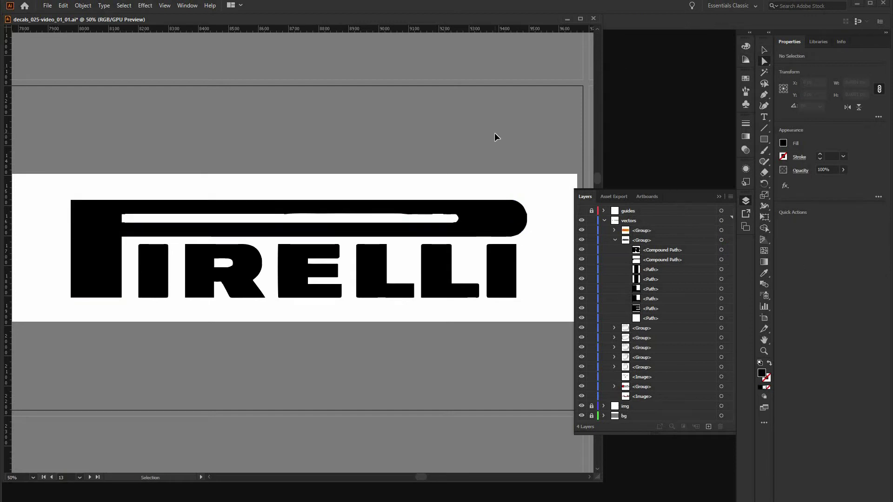
pyautogui.hotkey('ctrl', '-')
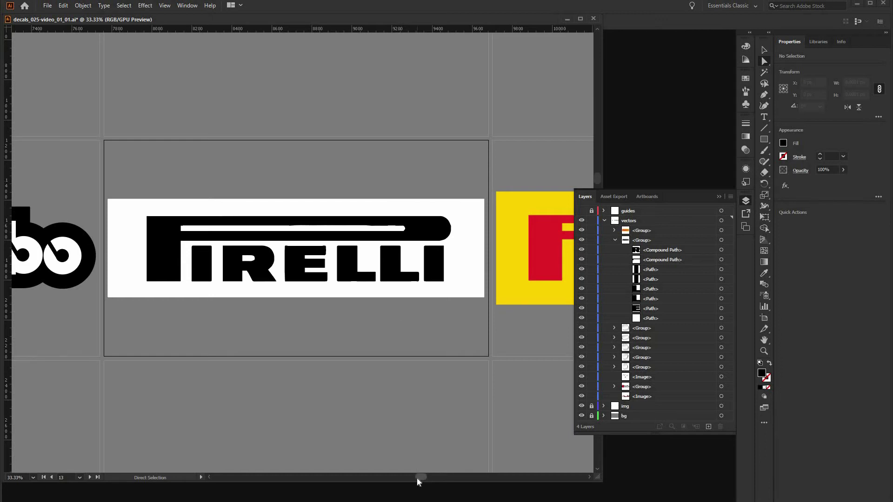
# - Select all seven PIRELLI letter paths in Layers and merge them with Object > Compound Path > Make
pyautogui.moveTo(420, 478)
pyautogui.mouseDown()
pyautogui.moveTo(435, 473)
pyautogui.moveTo(422, 473)
pyautogui.mouseUp()
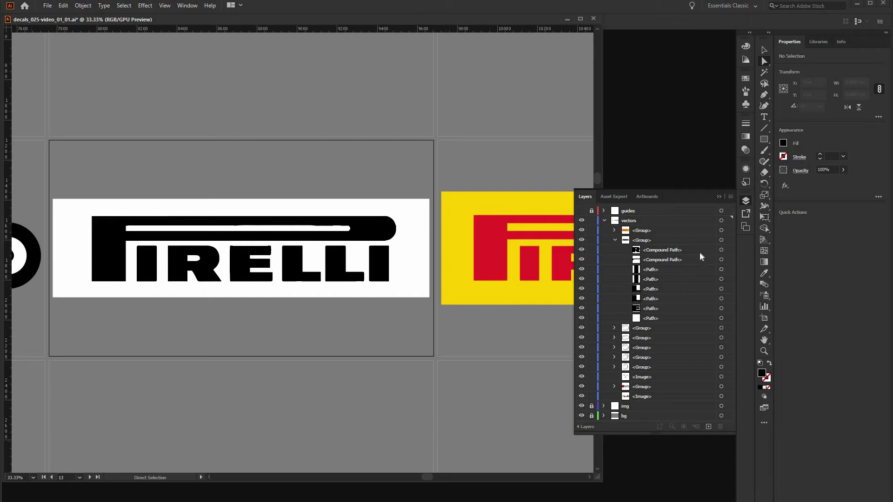
pyautogui.click(728, 308)
pyautogui.keyDown('shift'); pyautogui.click(728, 298); pyautogui.keyUp('shift')
pyautogui.keyDown('shift'); pyautogui.click(728, 289); pyautogui.keyUp('shift')
pyautogui.keyDown('shift'); pyautogui.click(728, 279); pyautogui.keyUp('shift')
pyautogui.keyDown('shift'); pyautogui.click(728, 269); pyautogui.keyUp('shift')
pyautogui.keyDown('shift'); pyautogui.click(728, 259); pyautogui.keyUp('shift')
pyautogui.keyDown('shift'); pyautogui.click(728, 249); pyautogui.keyUp('shift')
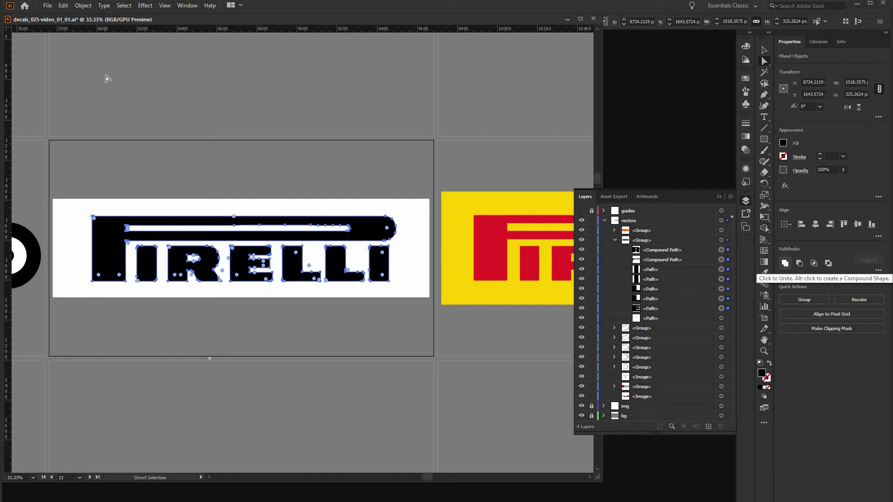
pyautogui.click(83, 6)
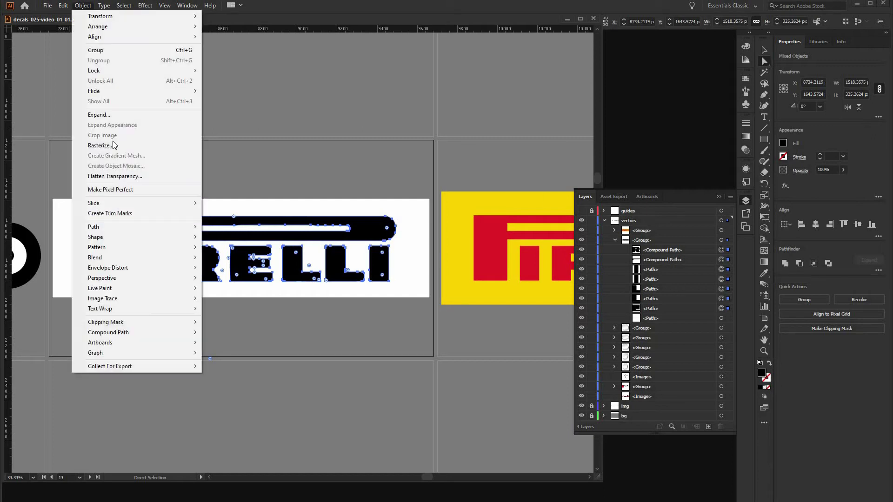
pyautogui.moveTo(127, 332)
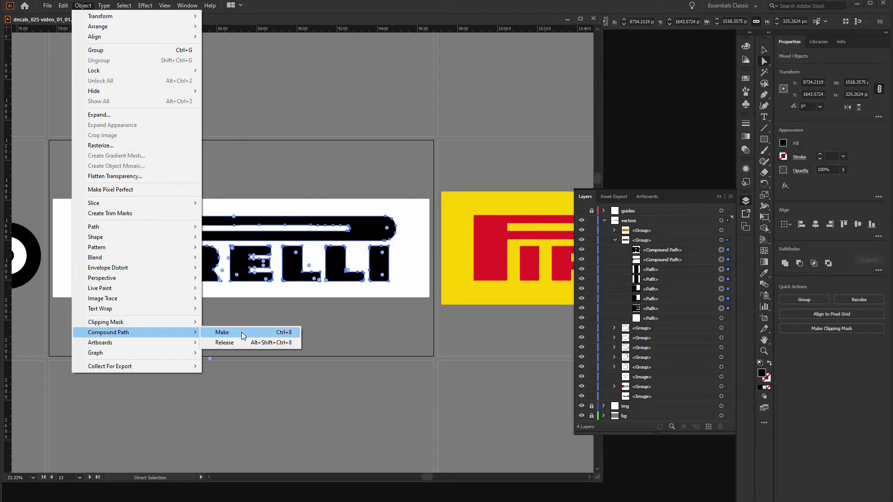
pyautogui.click(242, 332)
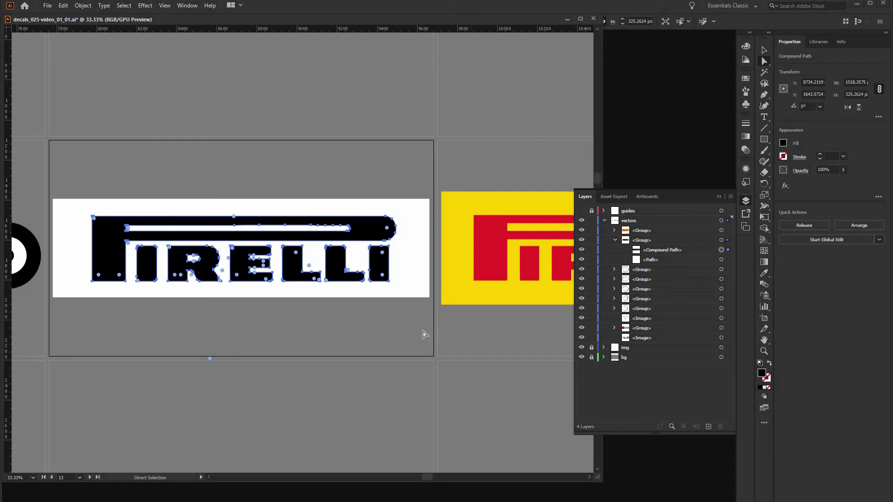
# - Colour the PIRELLI lettering with the reference red using the Eyedropper
pyautogui.press('i')
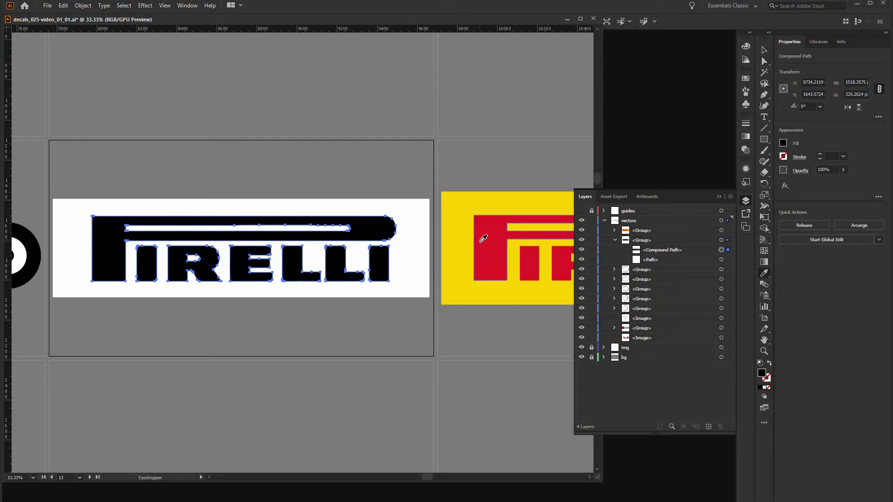
pyautogui.click(482, 241)
pyautogui.press('a')
pyautogui.click(454, 203)
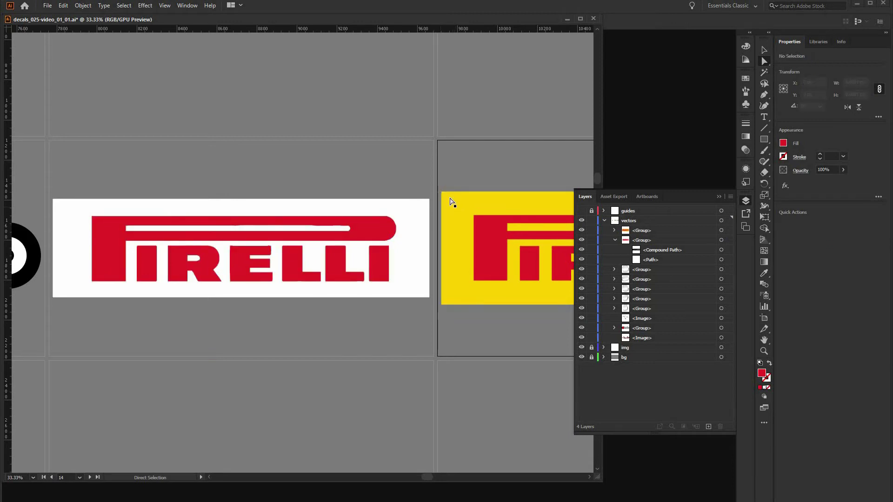
# - Fill the logo's white background rectangle with the reference yellow via the Eyedropper
pyautogui.click(419, 217)
pyautogui.press('i')
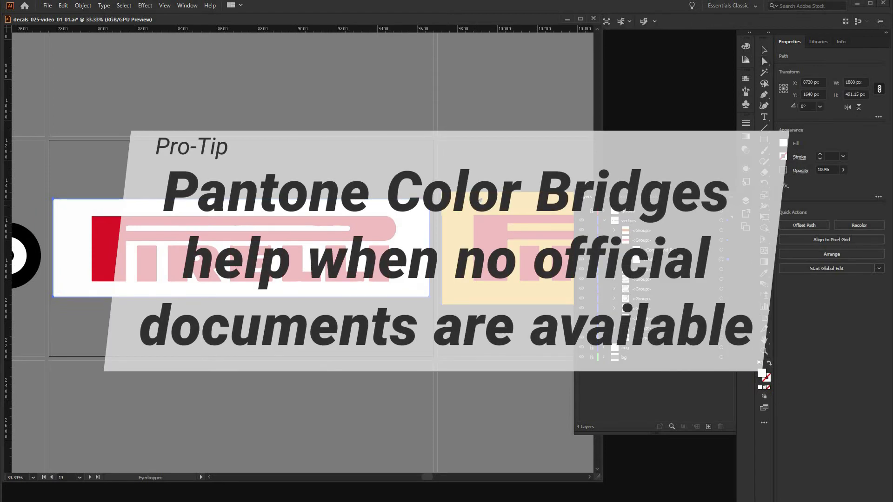
pyautogui.click(481, 201)
pyautogui.click(764, 61)
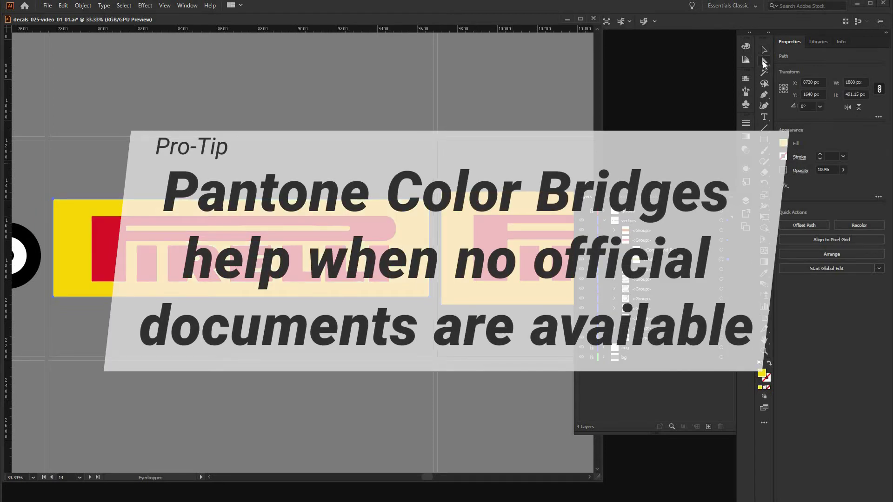
pyautogui.click(410, 156)
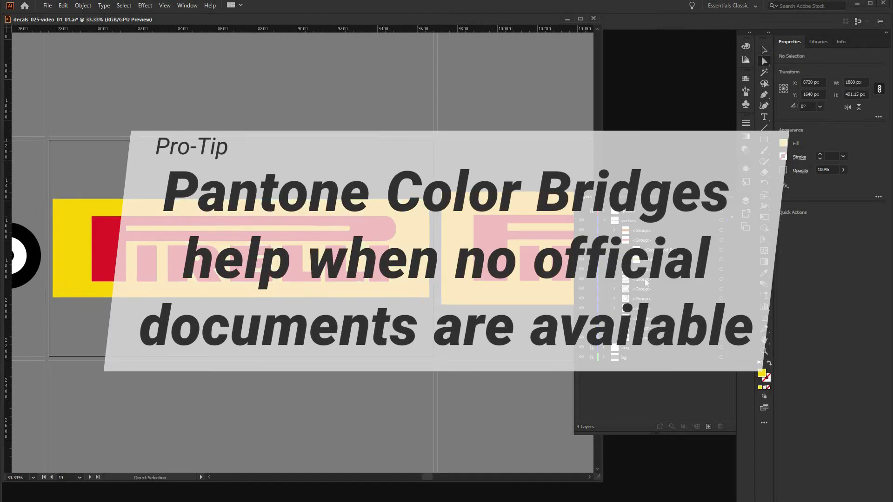
pyautogui.click(765, 352)
# - Zoom to 100% on the red PIRELLI lettering and show the compound path's anchor points
pyautogui.hotkey('ctrl', '-')
pyautogui.hotkey('ctrl', '-')
pyautogui.hotkey('ctrl', '-')
pyautogui.hotkey('ctrl', '-')
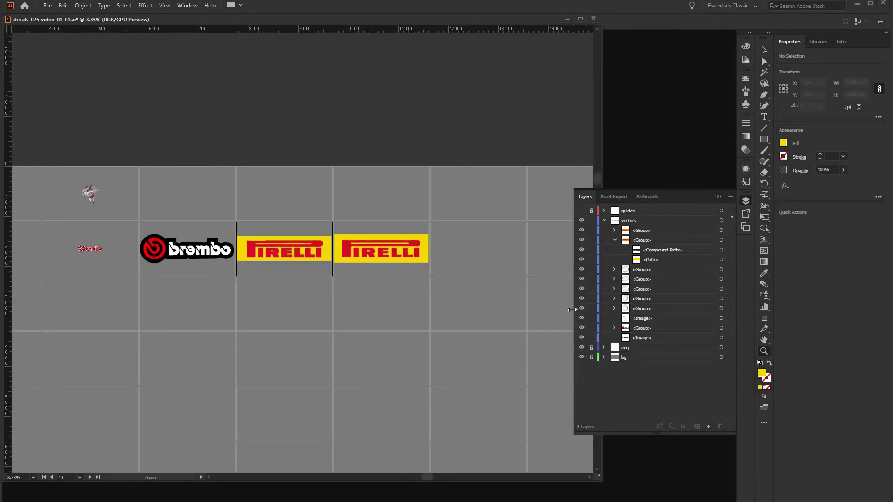
pyautogui.hotkey('ctrl', '+')
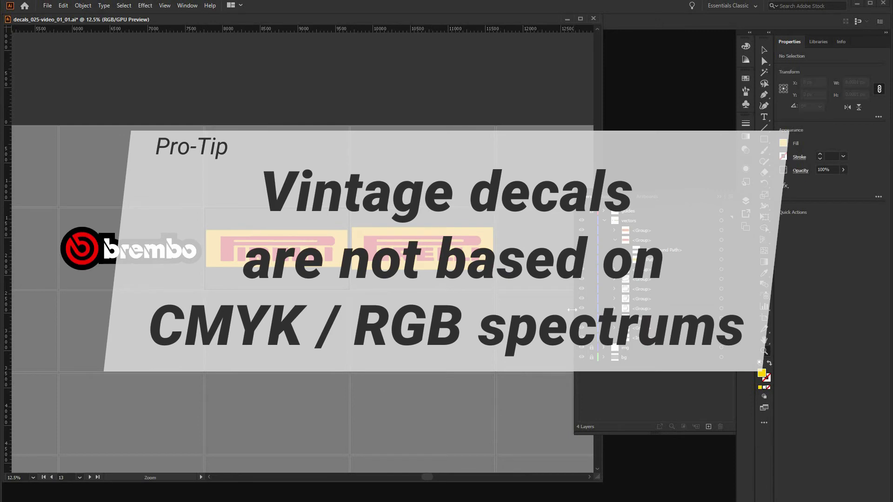
pyautogui.hotkey('ctrl', '+')
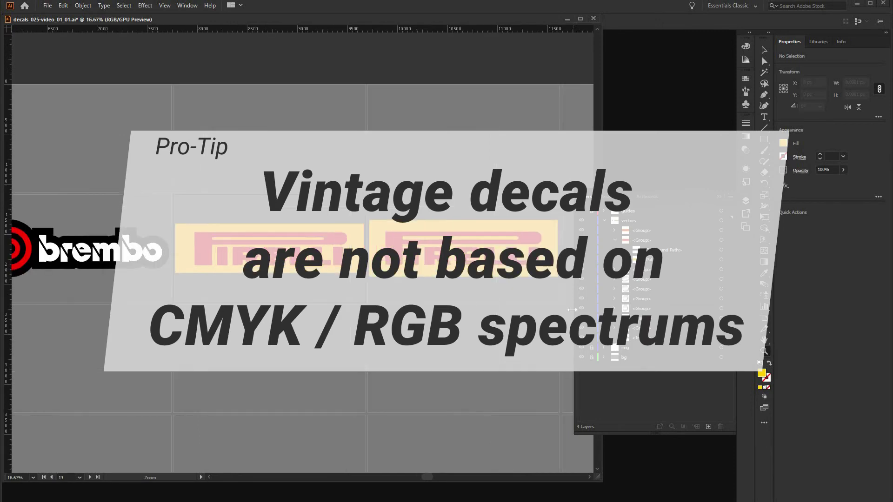
pyautogui.hotkey('ctrl', '+')
pyautogui.hotkey('ctrl', '+')
pyautogui.hotkey('ctrl', '+')
pyautogui.hotkey('ctrl', '+')
pyautogui.hotkey('ctrl', '+')
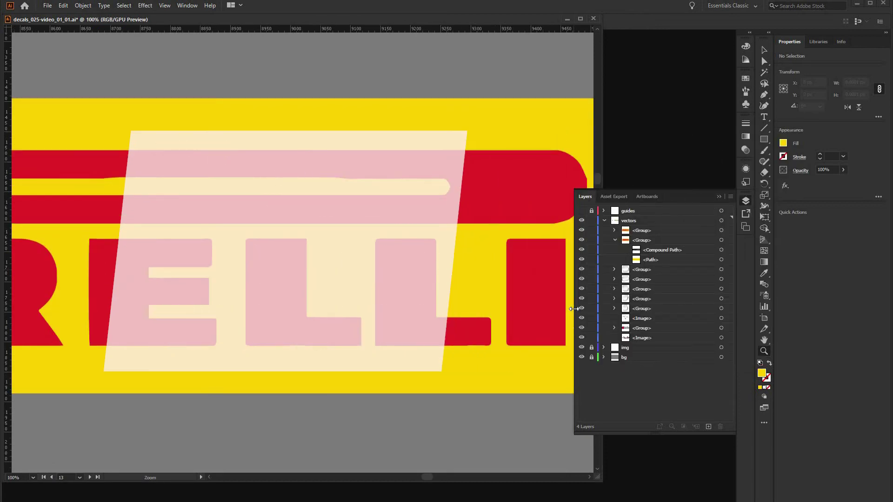
pyautogui.click(764, 62)
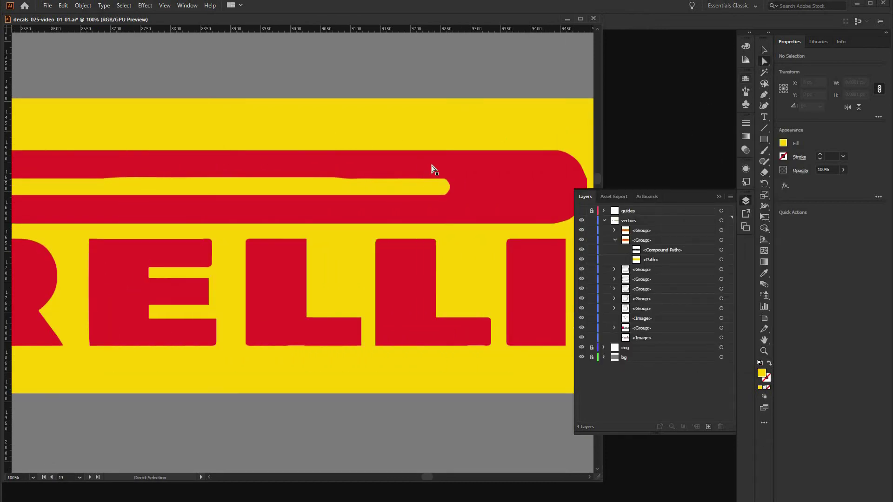
pyautogui.click(431, 168)
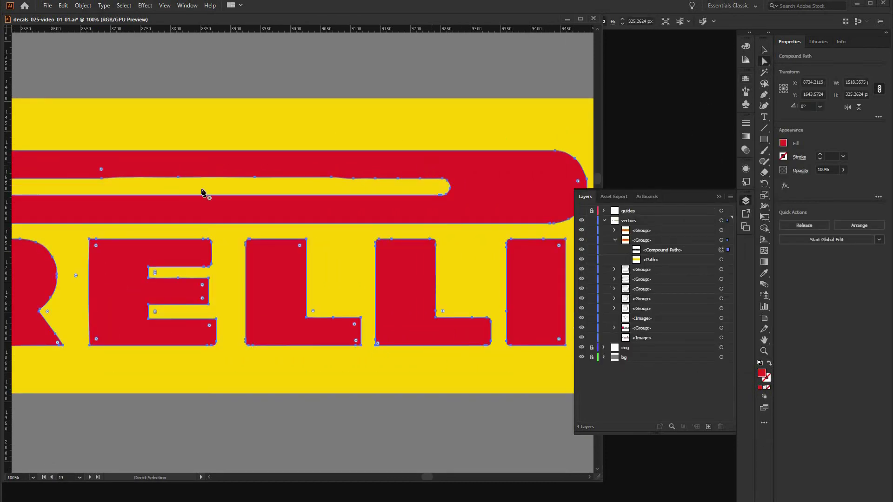
# - Delete the stray anchor points along the slot's top edge so it runs straight
pyautogui.press('+')
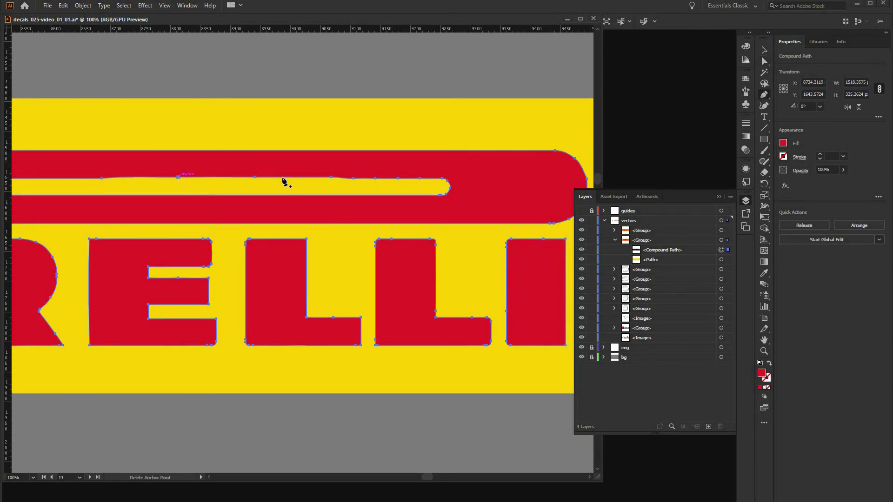
pyautogui.click(306, 177)
pyautogui.press('-')
pyautogui.click(331, 178)
pyautogui.press('p')
pyautogui.click(104, 178)
pyautogui.click(354, 180)
pyautogui.click(376, 180)
pyautogui.click(397, 180)
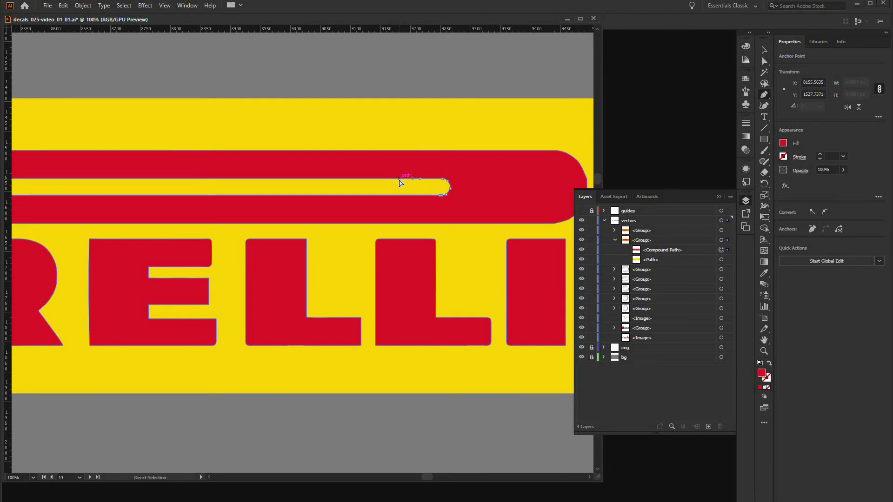
pyautogui.hotkey('ctrl', '-')
pyautogui.hotkey('ctrl', '-')
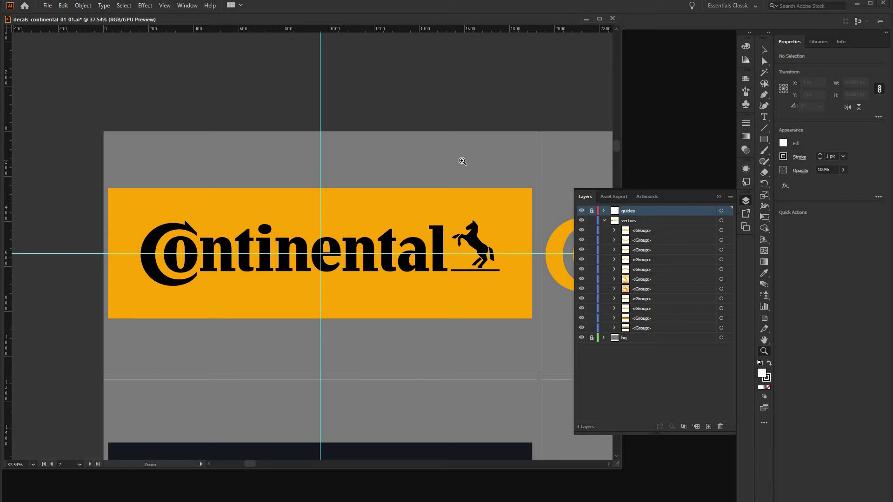
# - Zoom out in the Continental decal file to see more of its logo variants
pyautogui.hotkey('ctrl', '-')
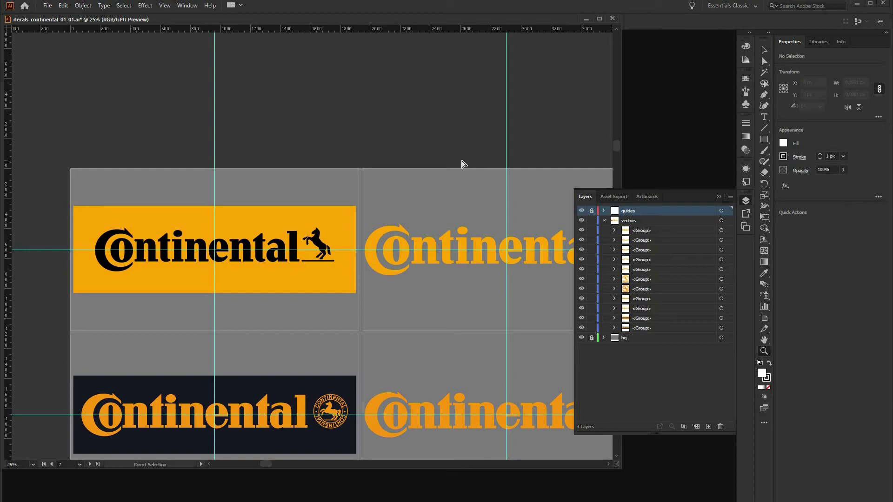
pyautogui.hotkey('ctrl', '-')
pyautogui.press('z')
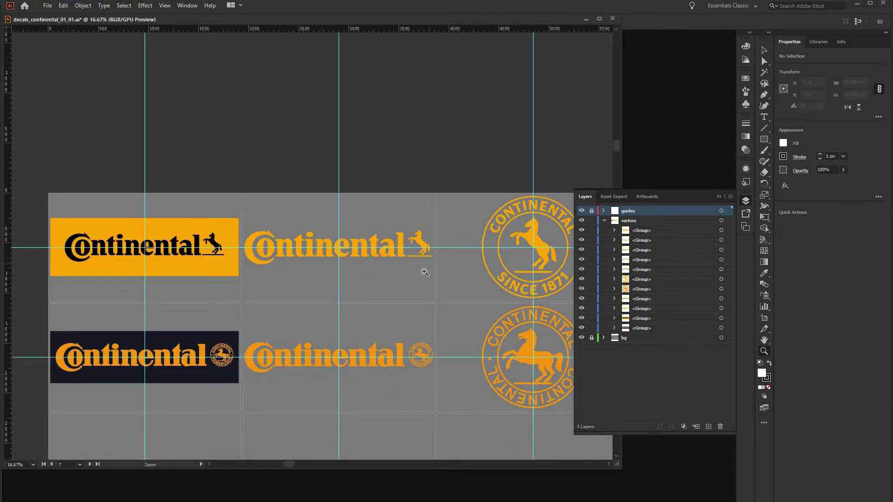
pyautogui.press('h')
# - Pan across the artboards to the arched Continental logos and The Future in Motion variant
pyautogui.hotkey('ctrl', '-')
pyautogui.moveTo(499, 284); pyautogui.dragTo(506, 307)
pyautogui.hscroll(-1, 507, 307)
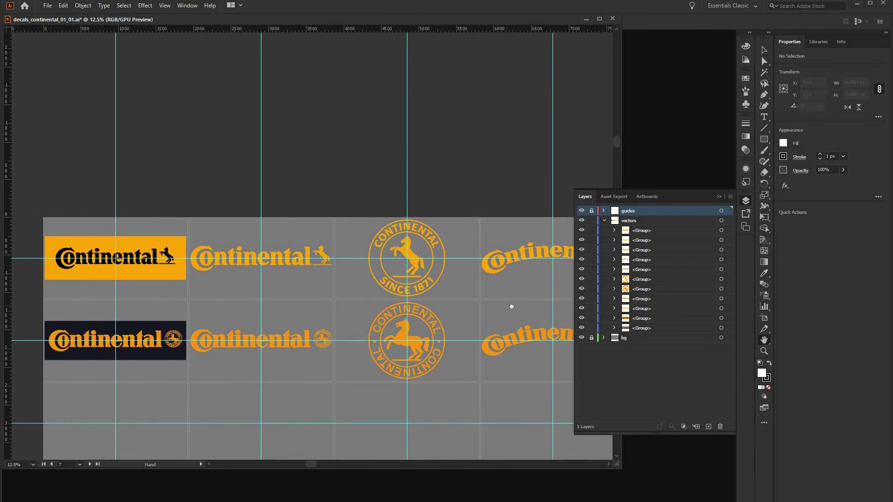
pyautogui.hscroll(-1, 507, 307)
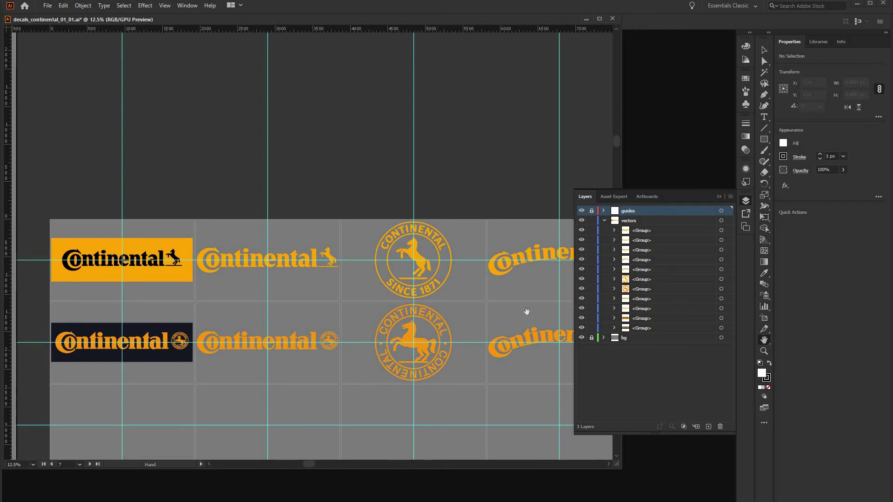
pyautogui.moveTo(526, 313); pyautogui.dragTo(371, 313)
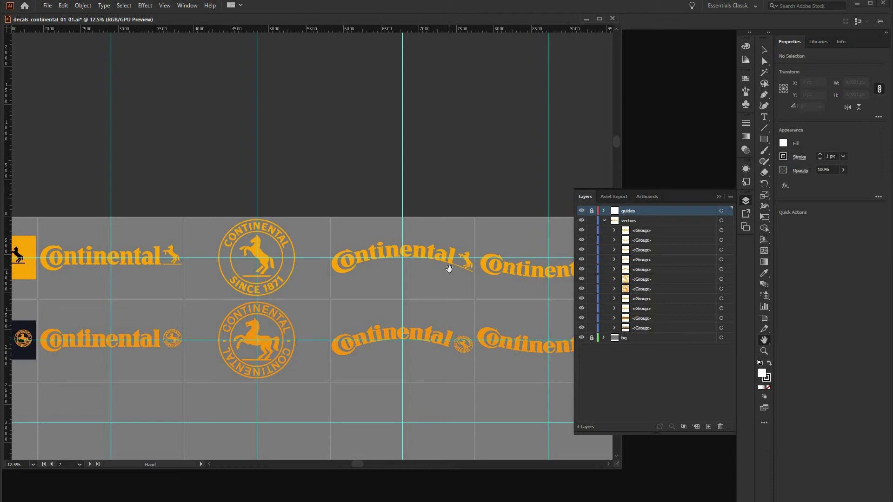
pyautogui.moveTo(525, 283); pyautogui.dragTo(411, 288)
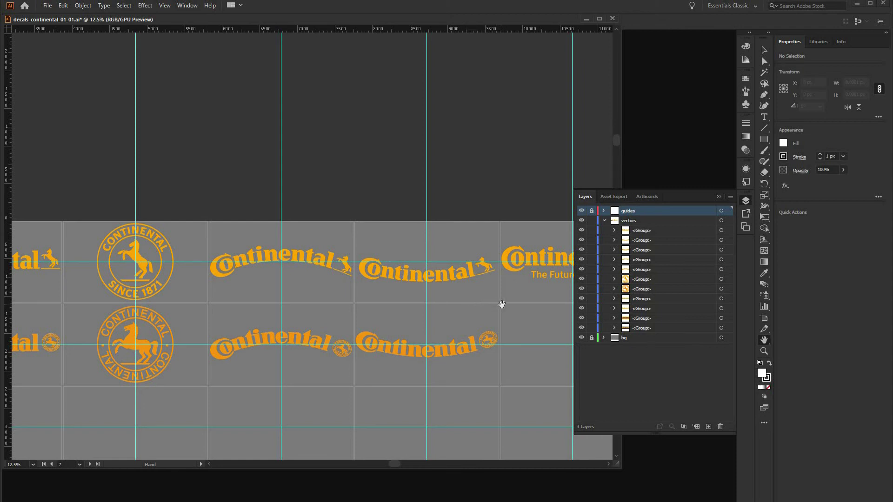
pyautogui.moveTo(501, 304); pyautogui.dragTo(373, 305)
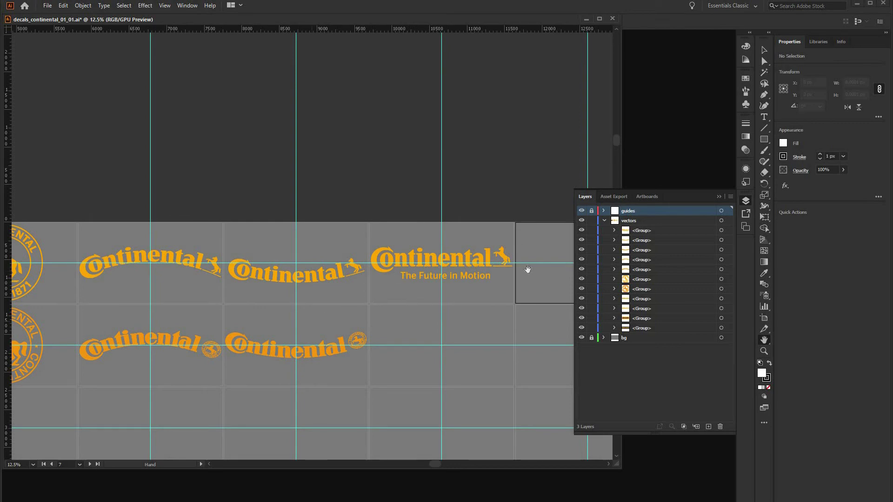
# - Zoom out and re-centre so every Continental variant artboard is visible
pyautogui.hscroll(-5, 493, 269)
pyautogui.scroll(-2, 493, 270)
pyautogui.hotkey('ctrl', '-')
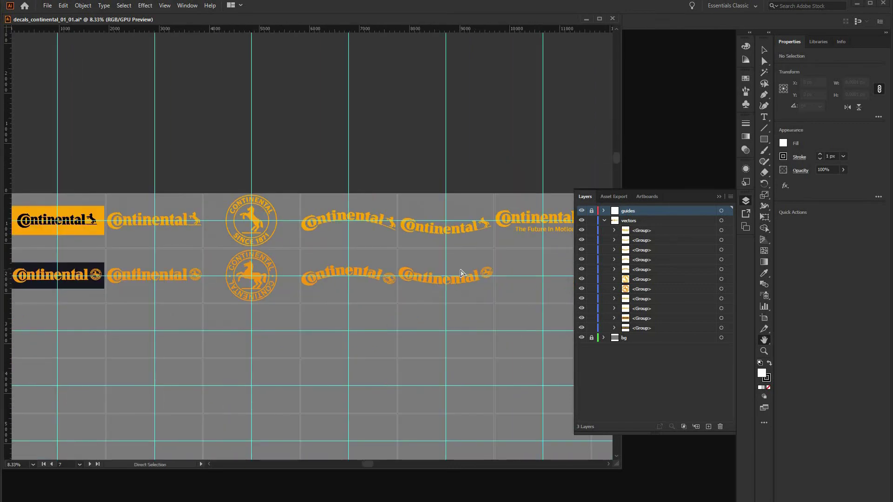
pyautogui.hotkey('ctrl', '-')
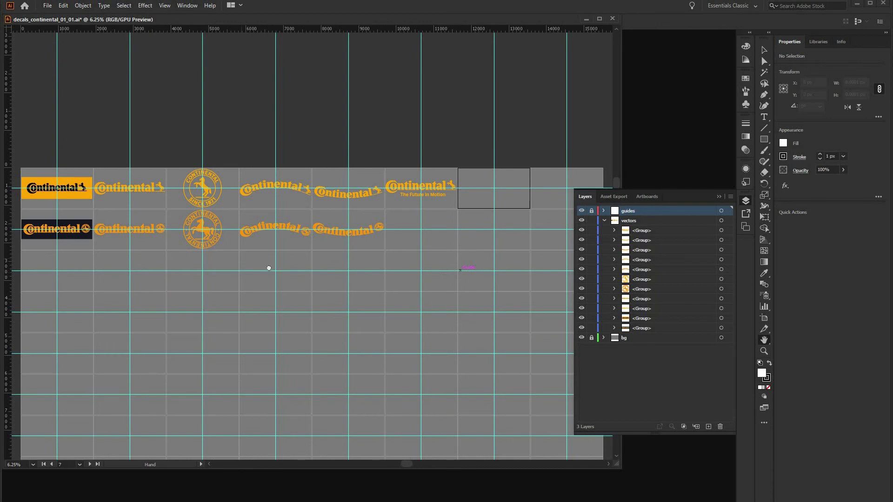
pyautogui.moveTo(269, 268); pyautogui.dragTo(296, 288)
pyautogui.hotkey('ctrl', '+')
pyautogui.moveTo(279, 313)
pyautogui.mouseDown()
pyautogui.moveTo(295, 313)
pyautogui.moveTo(285, 308)
pyautogui.mouseUp()
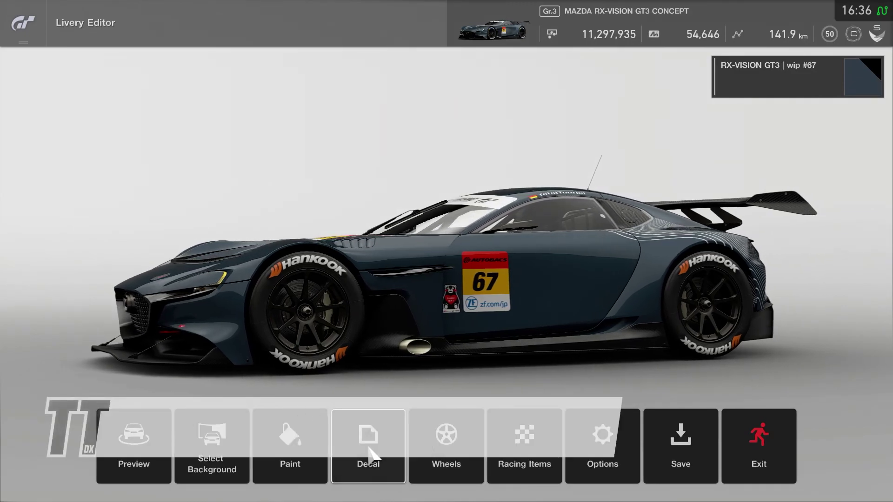
# - Add a layer below Asset 61 from a camera preset with Align with Camera projection
pyautogui.click(372, 453)
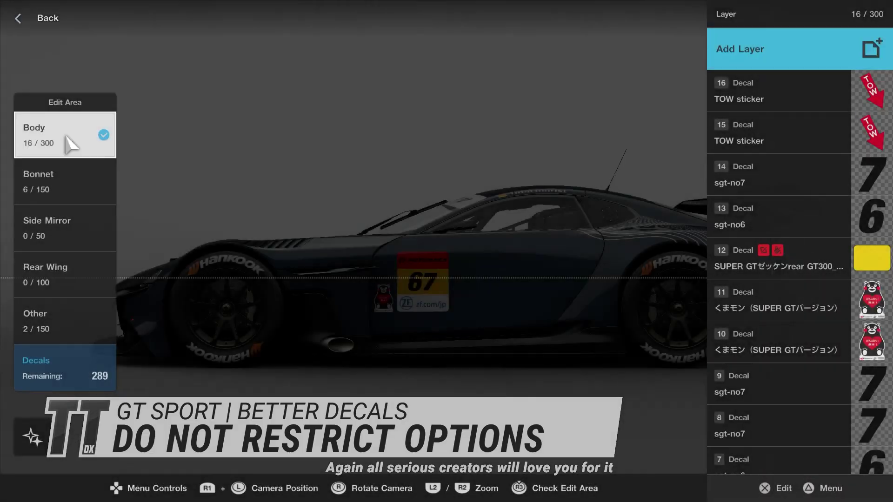
pyautogui.scroll(-6, 800, 284)
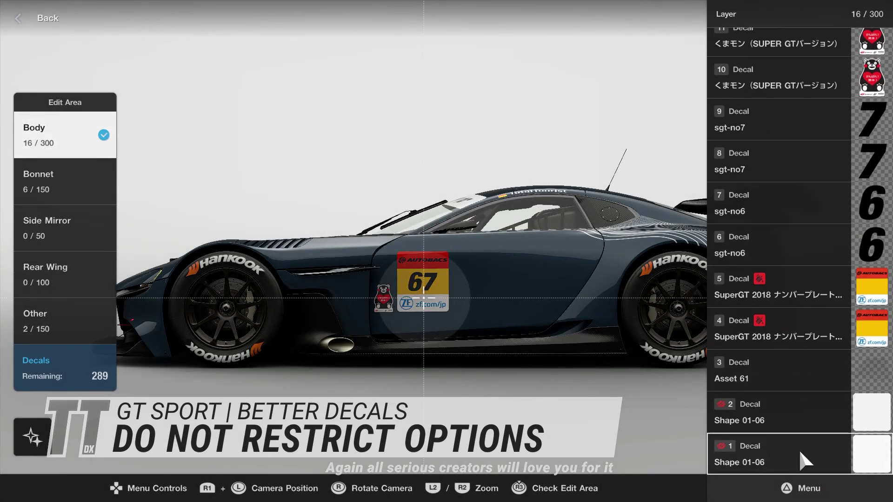
pyautogui.click(804, 380)
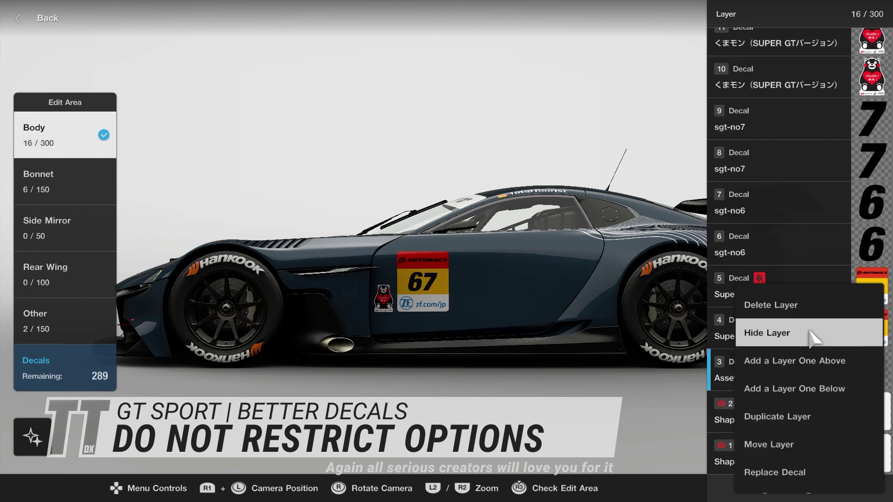
pyautogui.press('Escape')
pyautogui.press('c')
pyautogui.click(150, 469)
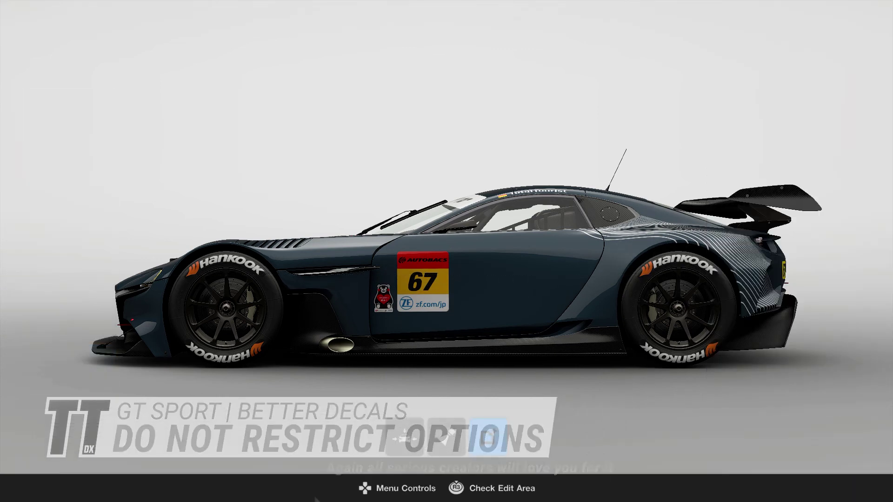
pyautogui.click(466, 447)
pyautogui.click(490, 470)
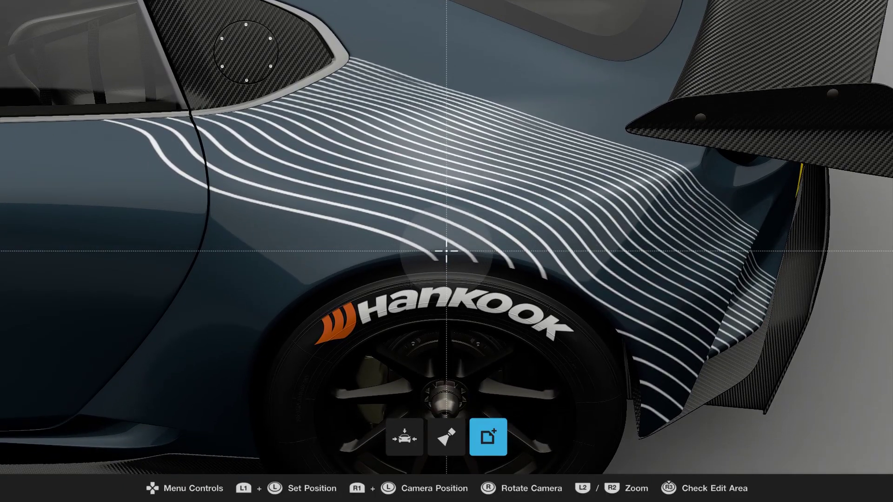
# - Place the Hankook Logo 32%arc neg decal from Collection on the rear fender and size it
pyautogui.press('Return')
pyautogui.click(512, 50)
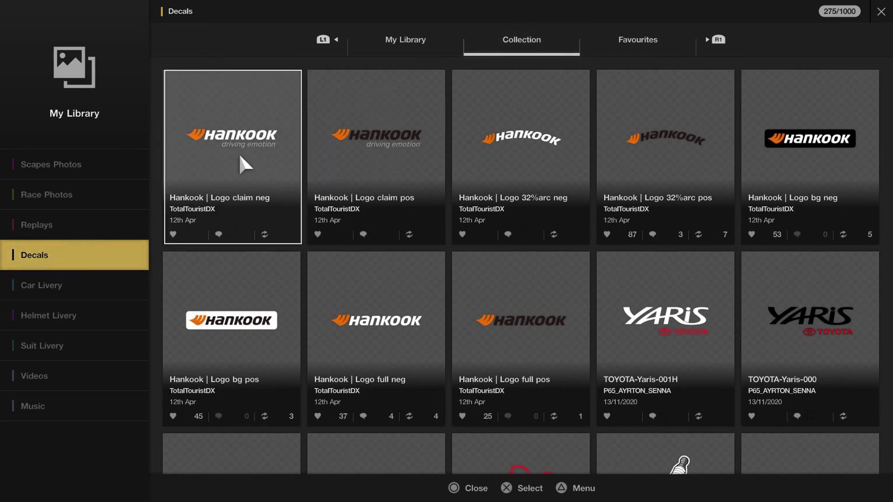
pyautogui.click(520, 156)
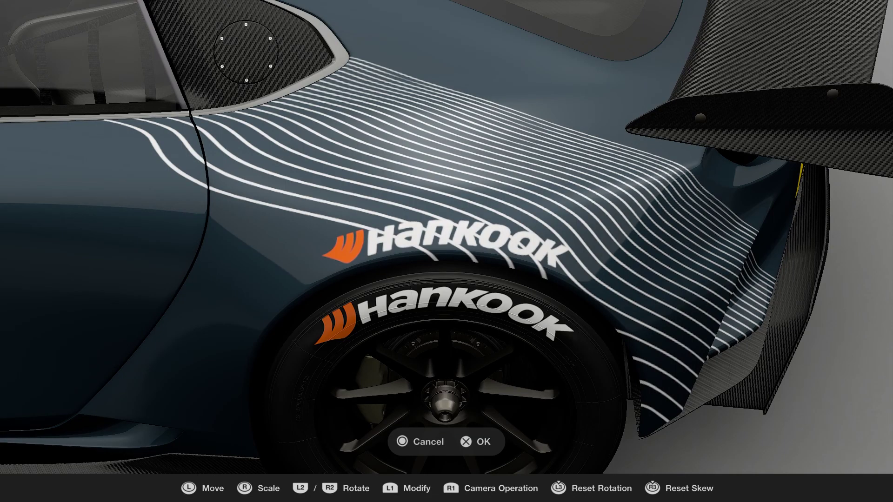
pyautogui.press('Up')
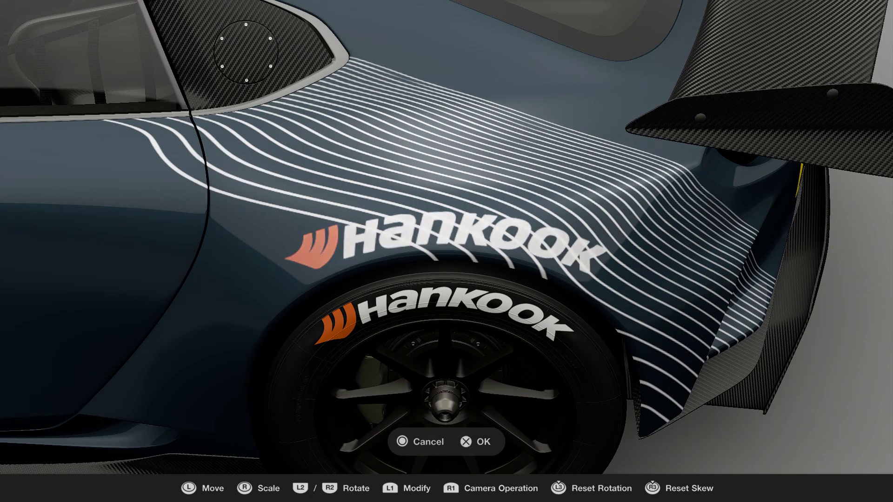
pyautogui.press('shift')
pyautogui.press('shift')
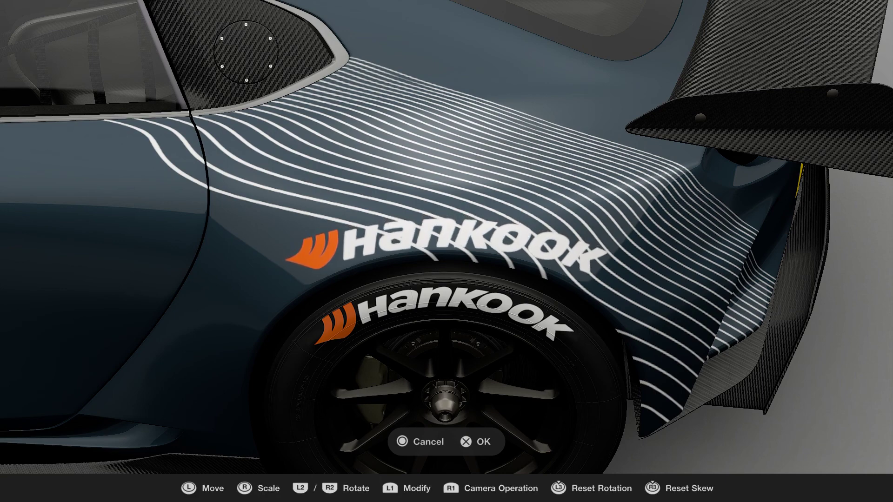
pyautogui.press('shift')
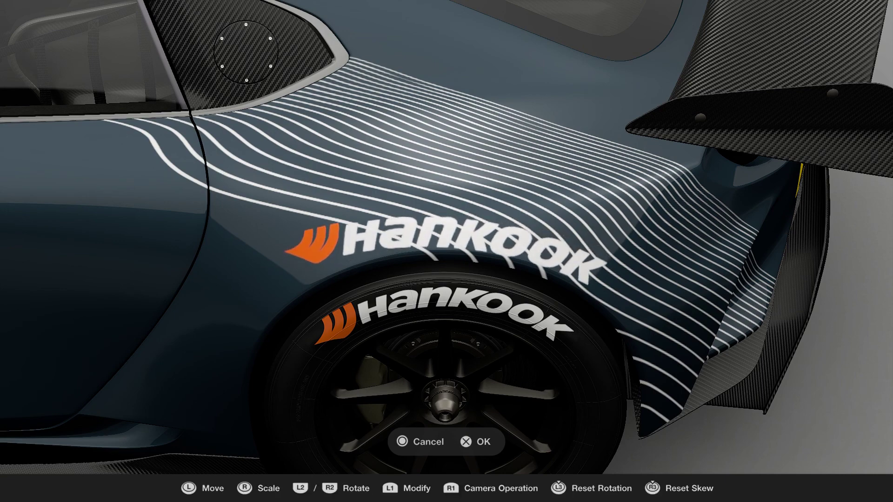
pyautogui.press('Down')
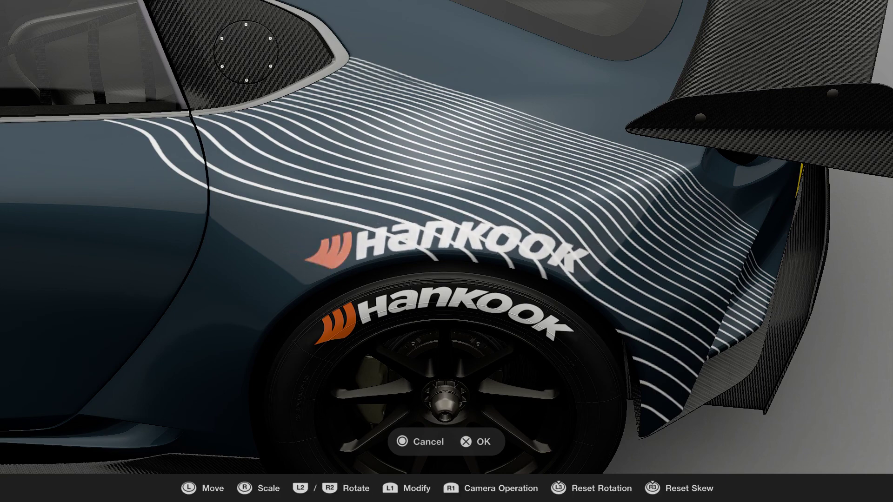
pyautogui.press('shift')
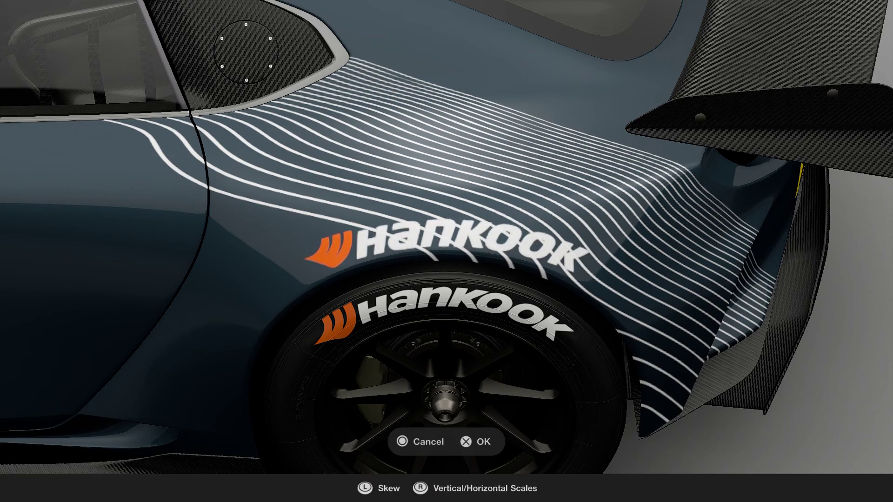
pyautogui.press('shift')
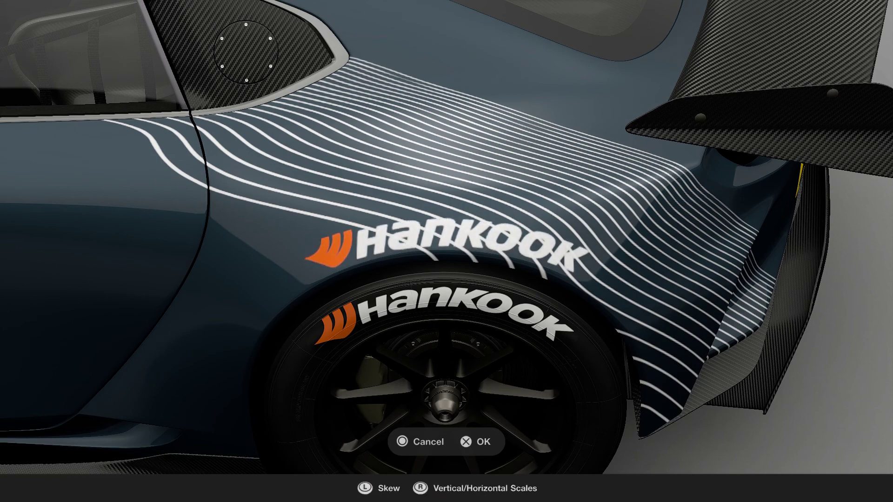
# - Check the decal from the side and confirm it as the finished Hankook layer
pyautogui.press('c')
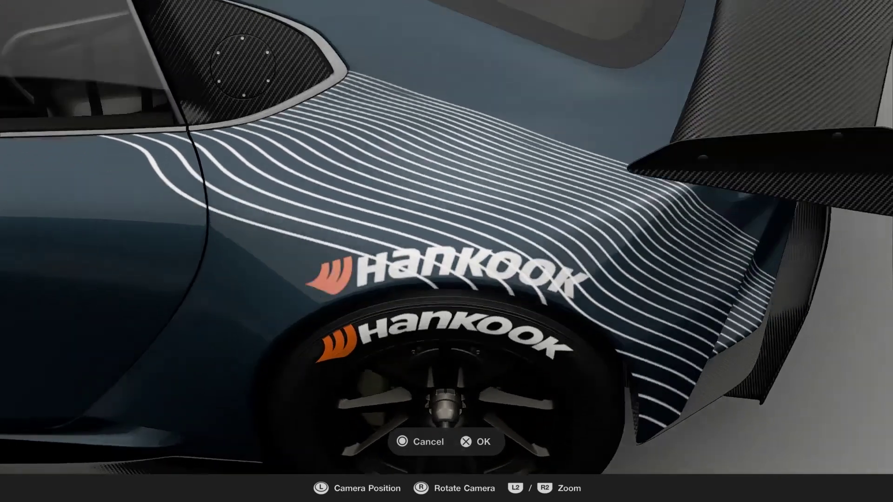
pyautogui.press('Right')
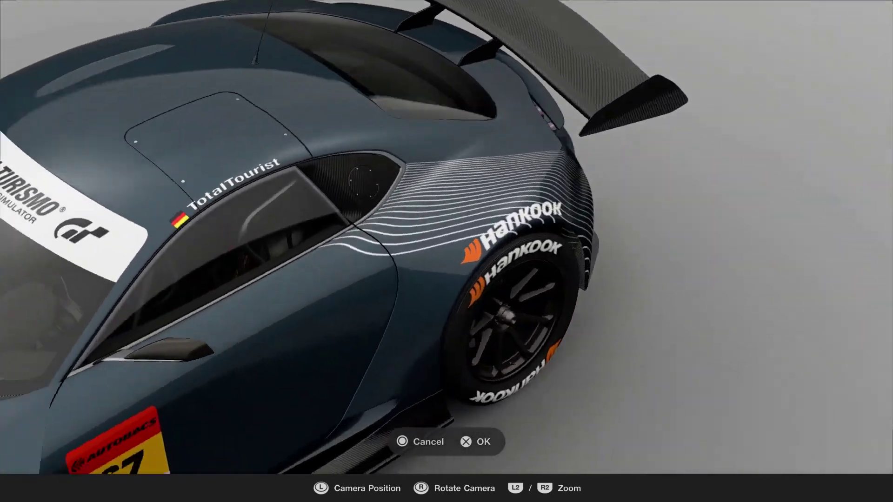
pyautogui.press('Right')
pyautogui.press('c')
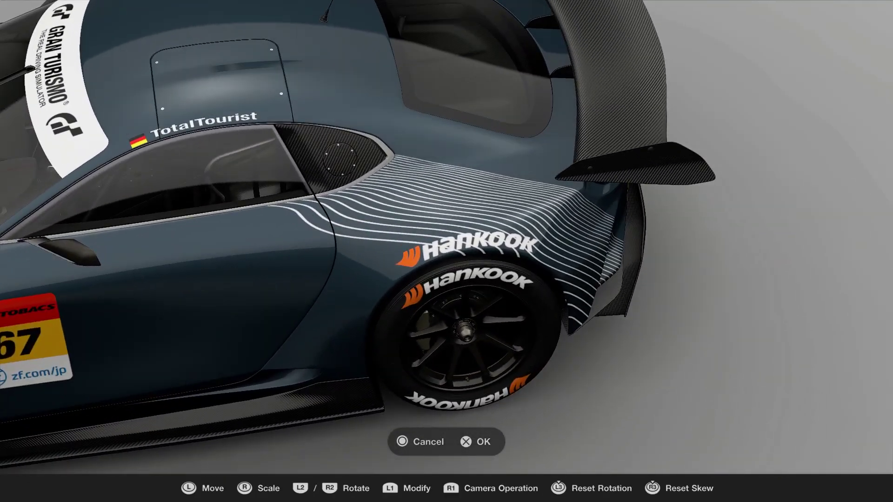
pyautogui.press('Return')
pyautogui.press('Return')
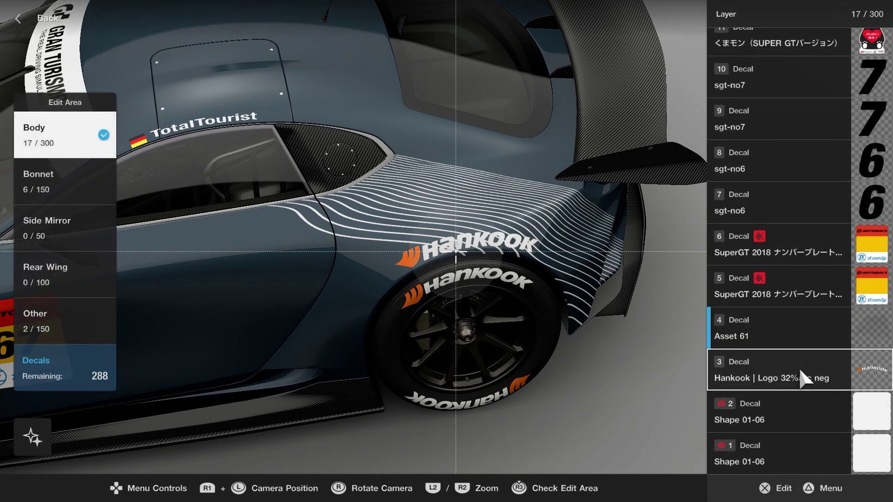
# - Add a layer beside the Hankook layer and frame the windshield from the Front camera preset
pyautogui.click(749, 375)
pyautogui.press('Escape')
pyautogui.click(803, 371)
pyautogui.press('Escape')
pyautogui.press('c')
pyautogui.click(284, 493)
pyautogui.click(447, 498)
pyautogui.press('Escape')
pyautogui.press('Return')
pyautogui.press('Return')
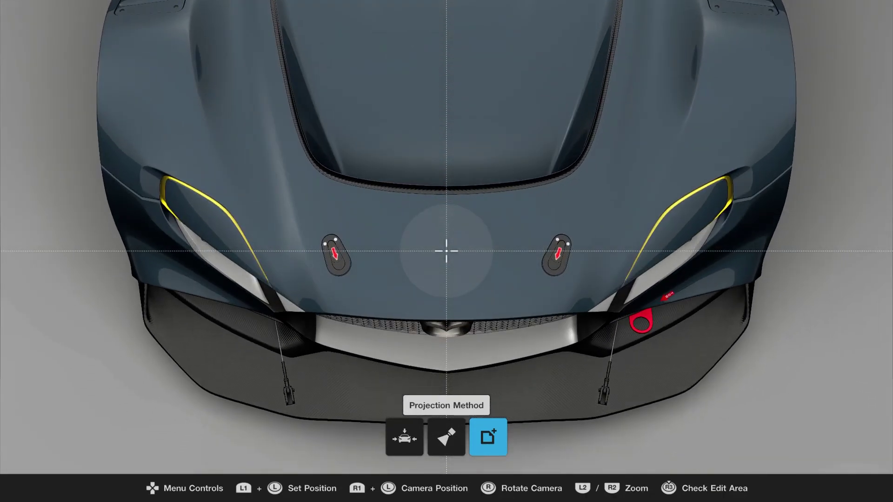
pyautogui.press('Up')
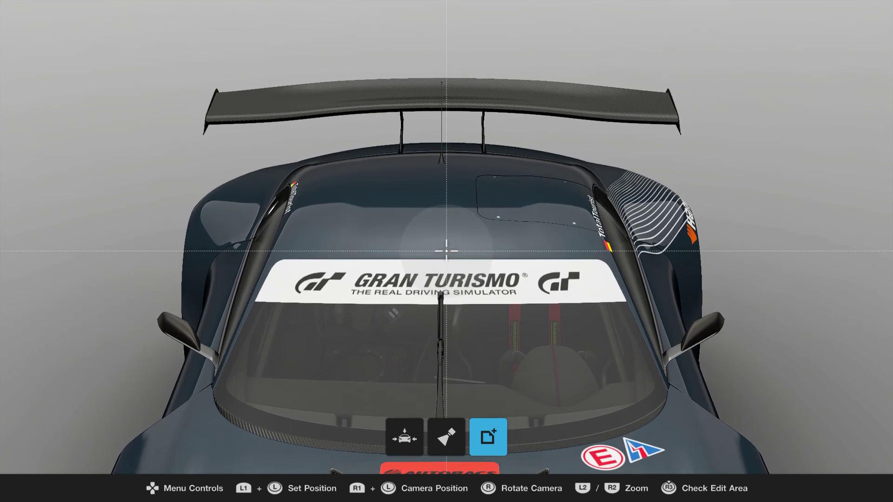
# - Pick the Hankook | Logo full neg decal from the Collection
pyautogui.press('Return')
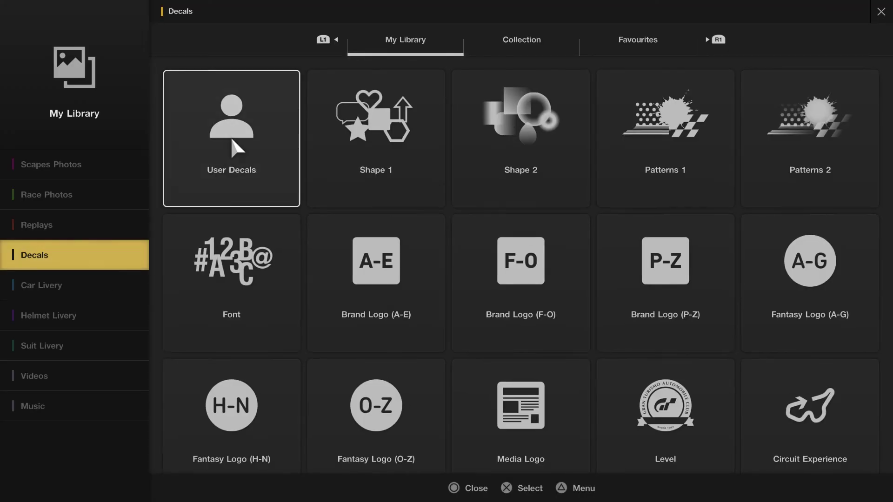
pyautogui.click(498, 51)
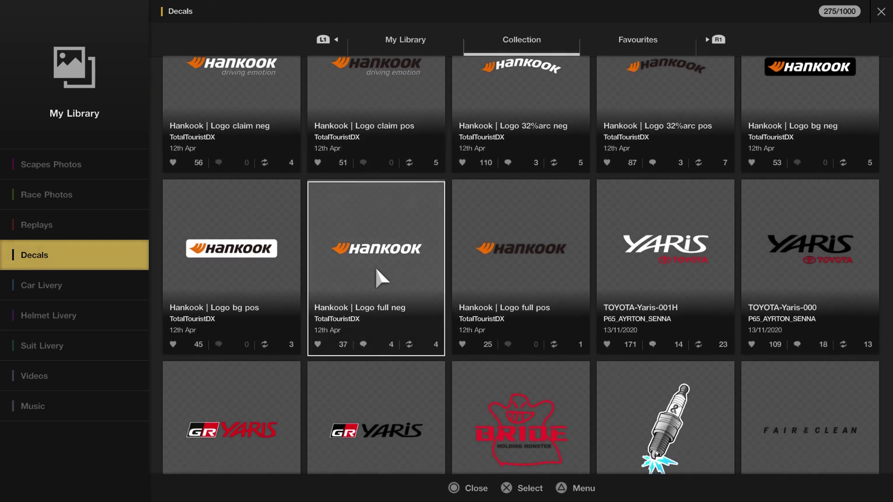
pyautogui.click(376, 273)
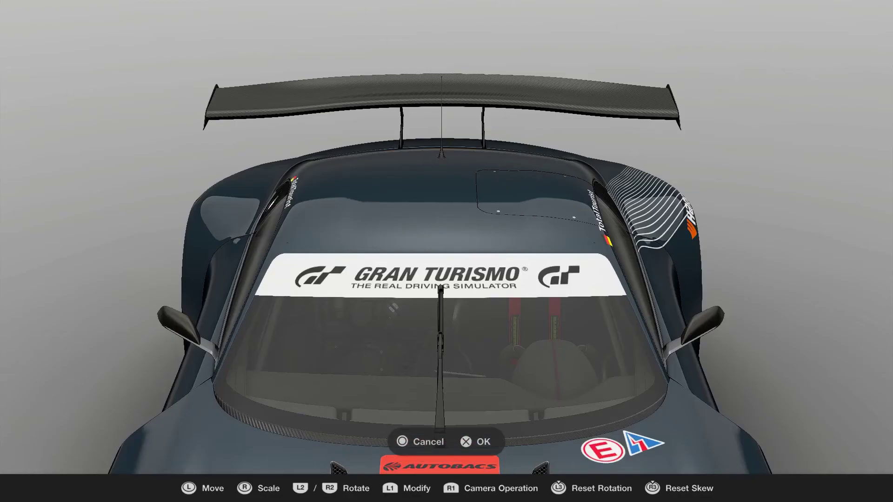
# - Set the projection area Angle Limit to 10 and Depth Limit to 5
pyautogui.press('Return')
pyautogui.press('Return')
pyautogui.press('Right')
pyautogui.press('Right')
pyautogui.press('Right')
pyautogui.press('Right')
pyautogui.press('Return')
pyautogui.press('Right')
pyautogui.press('Return')
pyautogui.press('Right')
pyautogui.press('Right')
pyautogui.press('Right')
pyautogui.press('Right')
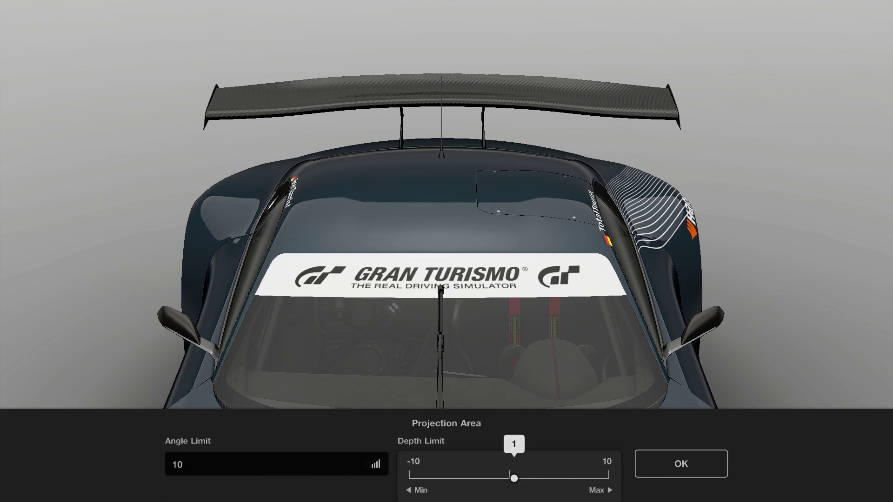
pyautogui.press('Return')
pyautogui.press('Right')
pyautogui.press('Return')
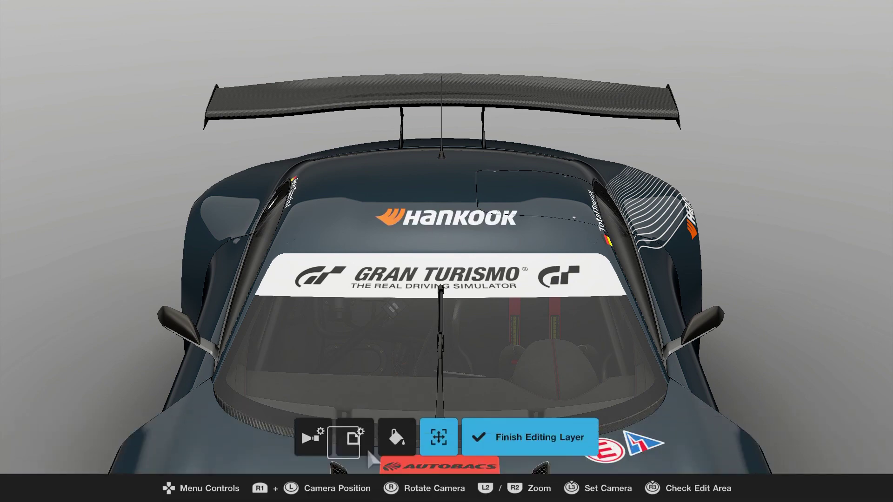
pyautogui.press('Left')
pyautogui.press('Return')
# - Skew, move and enlarge the decal so it sits just above the windshield banner
pyautogui.scroll(-3, 446, 238)
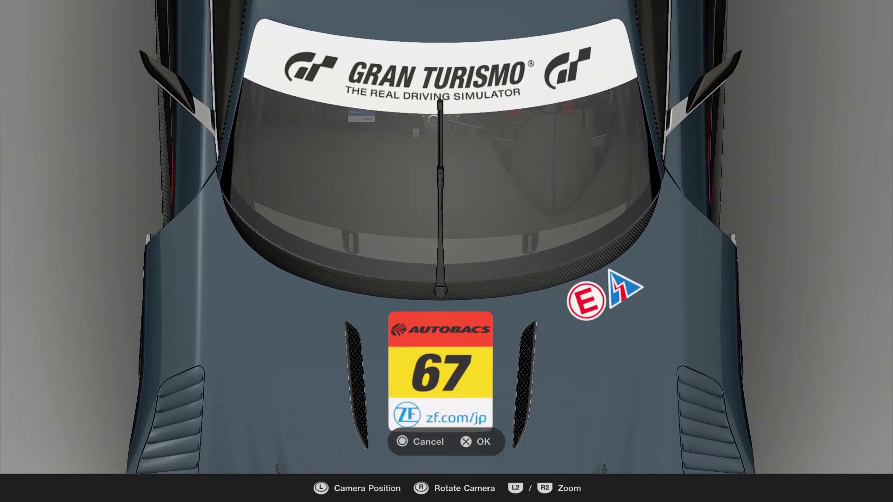
pyautogui.scroll(5, 447, 238)
pyautogui.press('Escape')
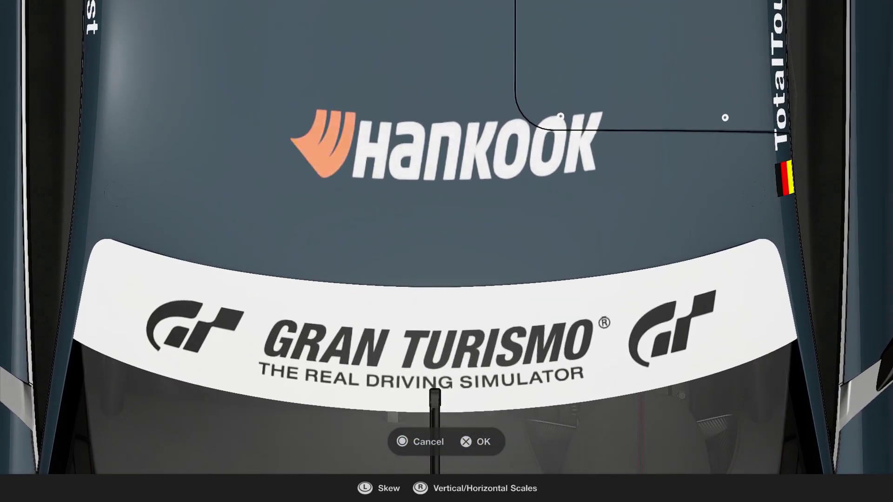
pyautogui.press('Down')
pyautogui.press('Down')
pyautogui.press('Up')
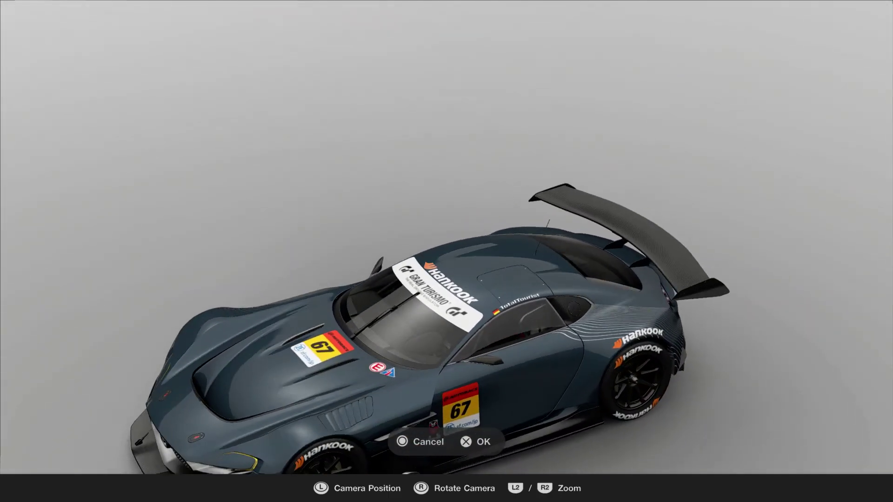
pyautogui.press('Escape')
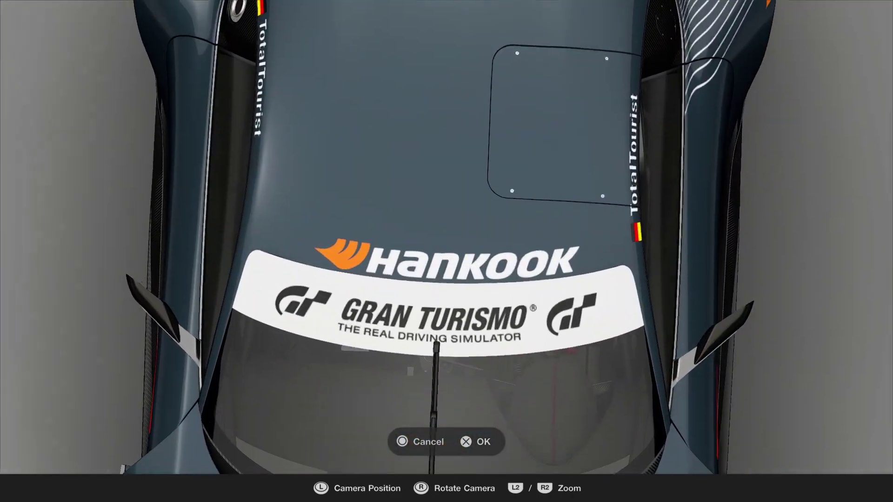
pyautogui.press('shift')
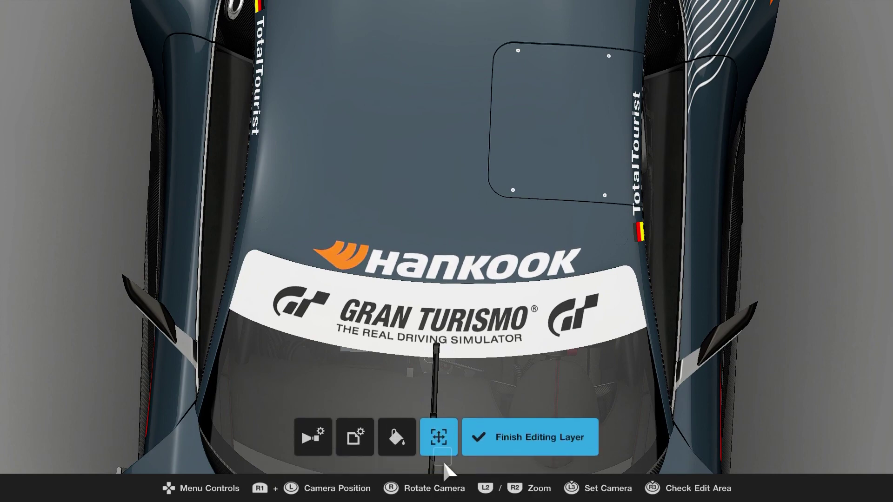